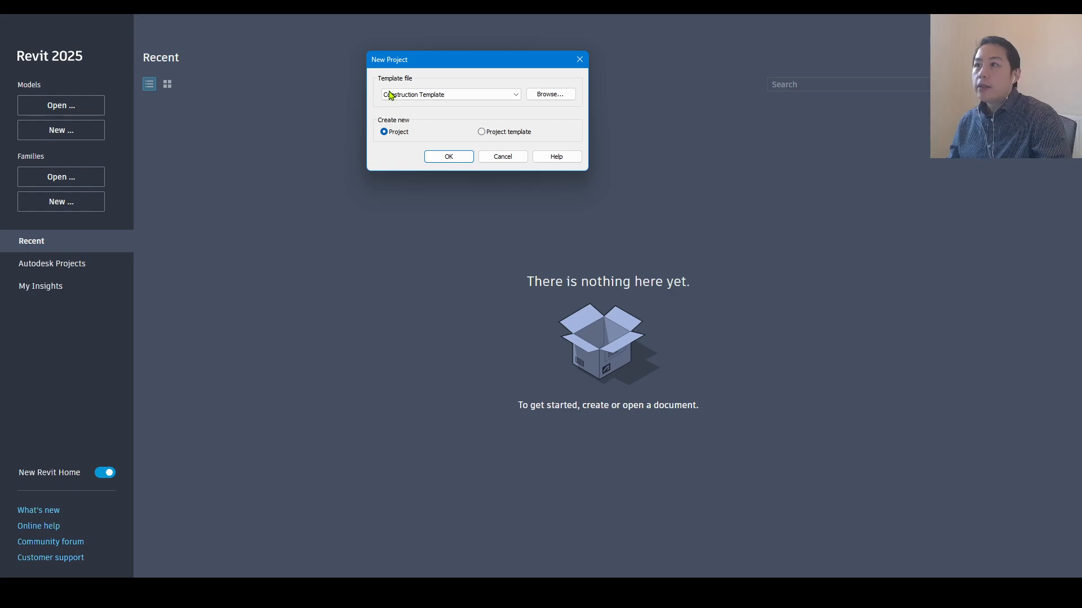
# Step: Create a new project from the Construction Template
pyautogui.moveTo(447, 63); pyautogui.dragTo(384, 84)
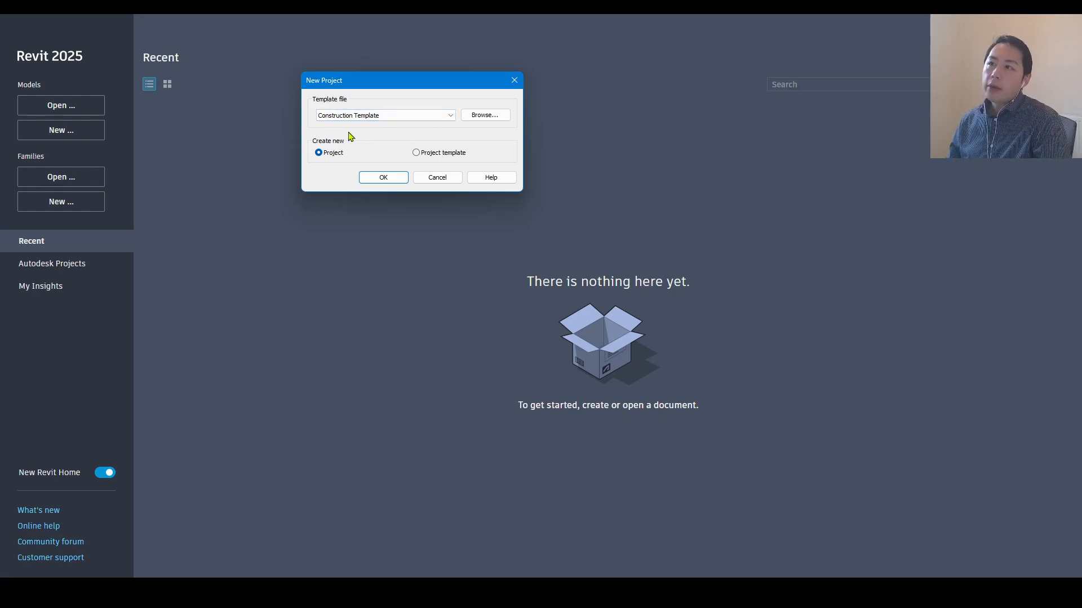
pyautogui.click(383, 177)
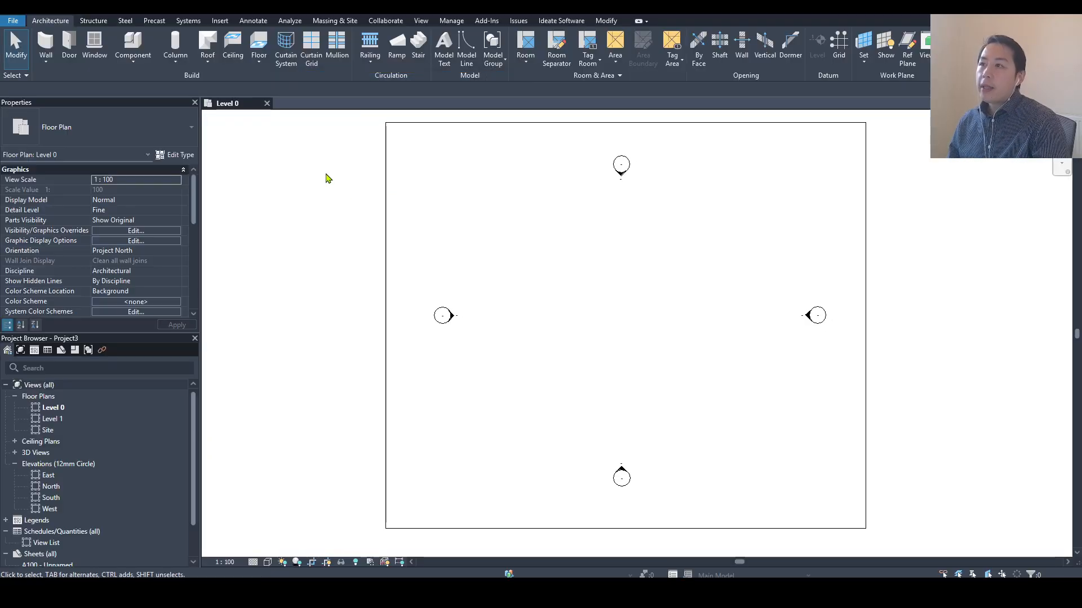
# Step: Draw a horizontal grid line from right to left below the north elevation marker on the Level 0 plan
pyautogui.scroll(-2, 338, 186)
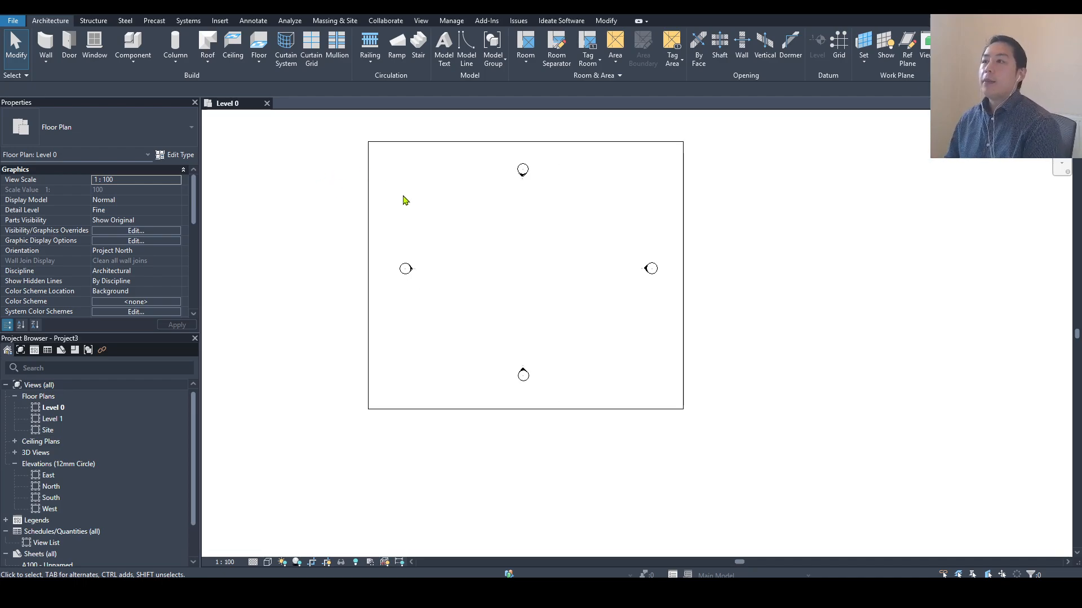
pyautogui.moveTo(498, 237); pyautogui.dragTo(558, 273, button='middle')
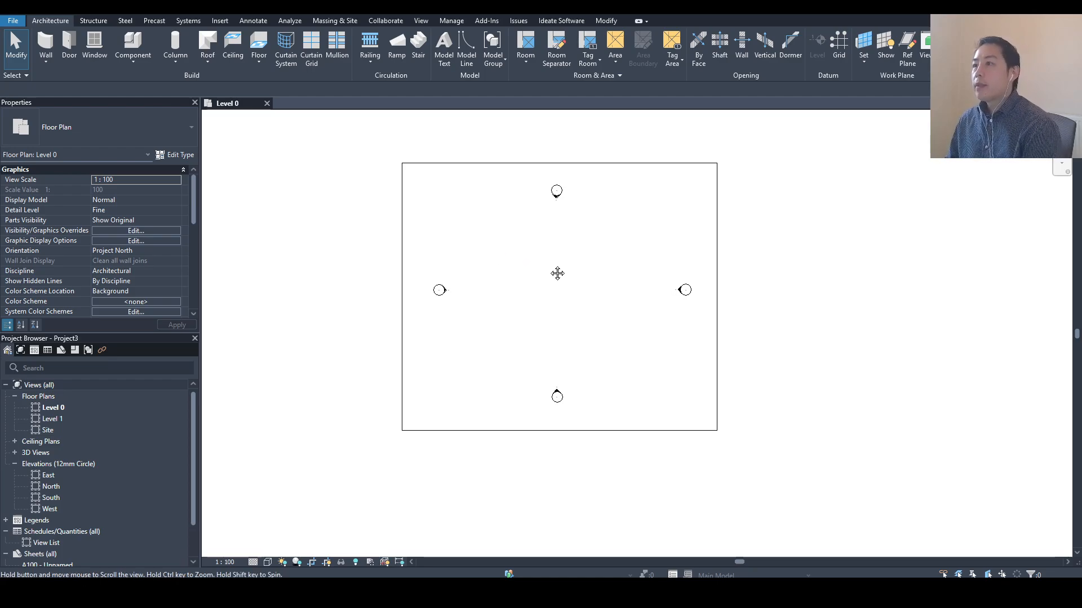
pyautogui.scroll(2, 558, 280)
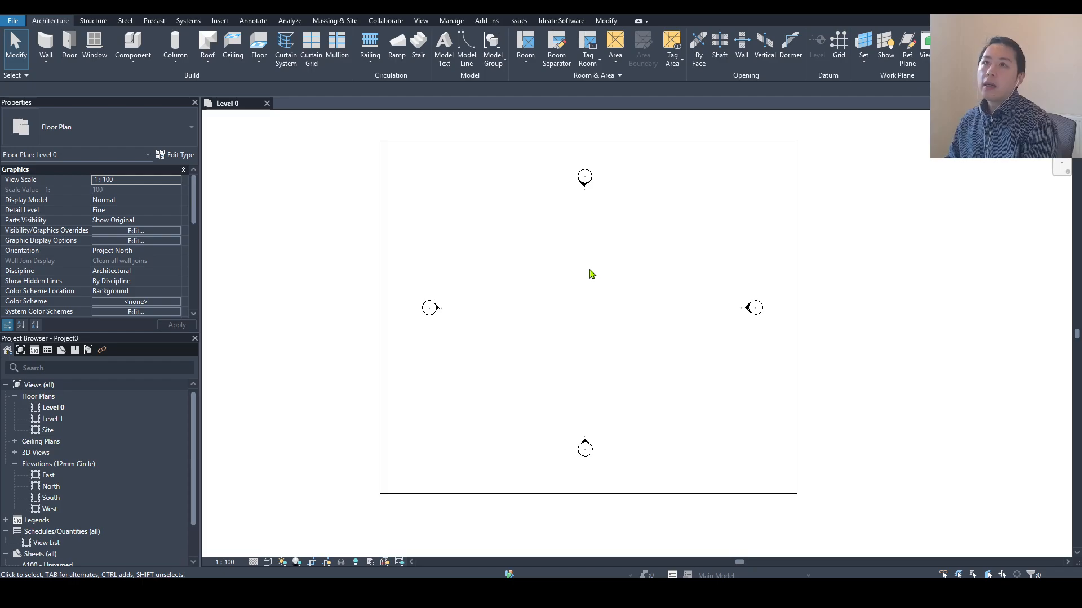
pyautogui.moveTo(529, 231); pyautogui.dragTo(525, 229, button='middle')
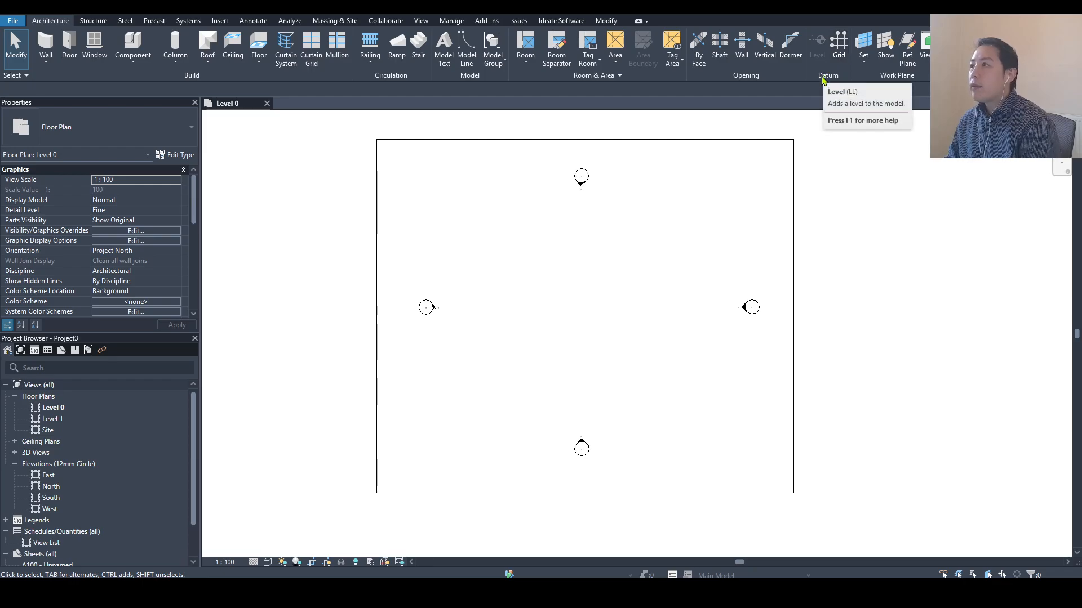
pyautogui.click(839, 45)
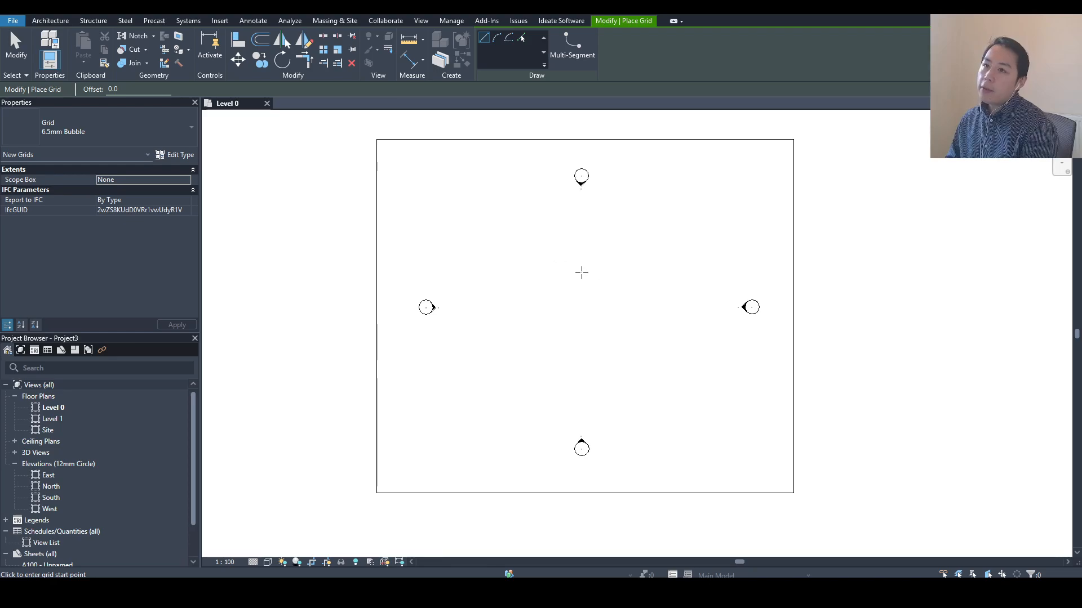
pyautogui.click(717, 221)
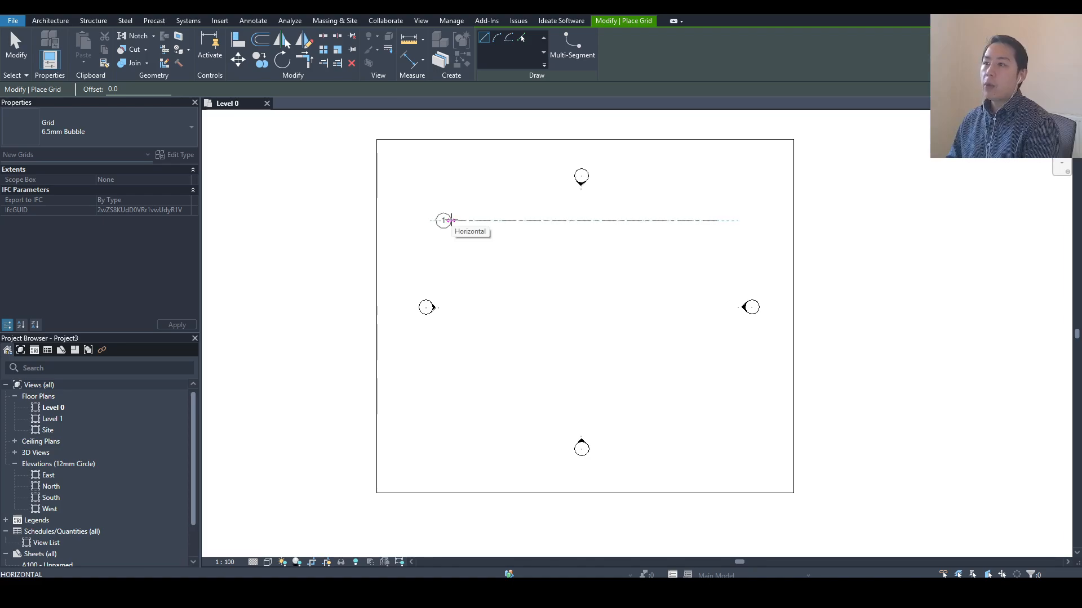
pyautogui.click(450, 221)
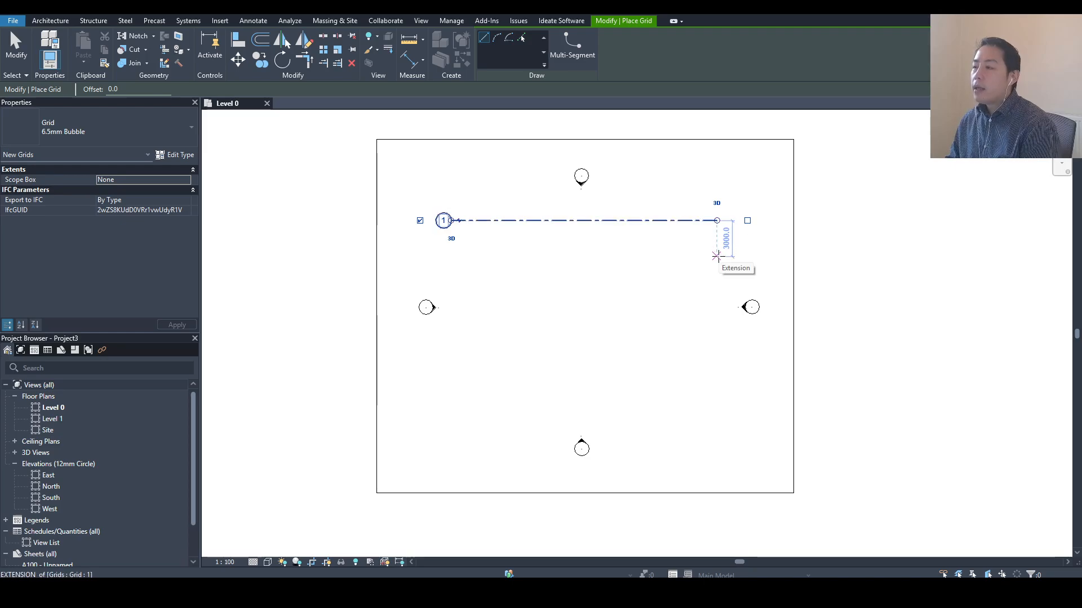
# Step: Draw two more horizontal grid lines 3000 mm and a further 4000 mm below the first, aligned with its ends
pyautogui.click(717, 256)
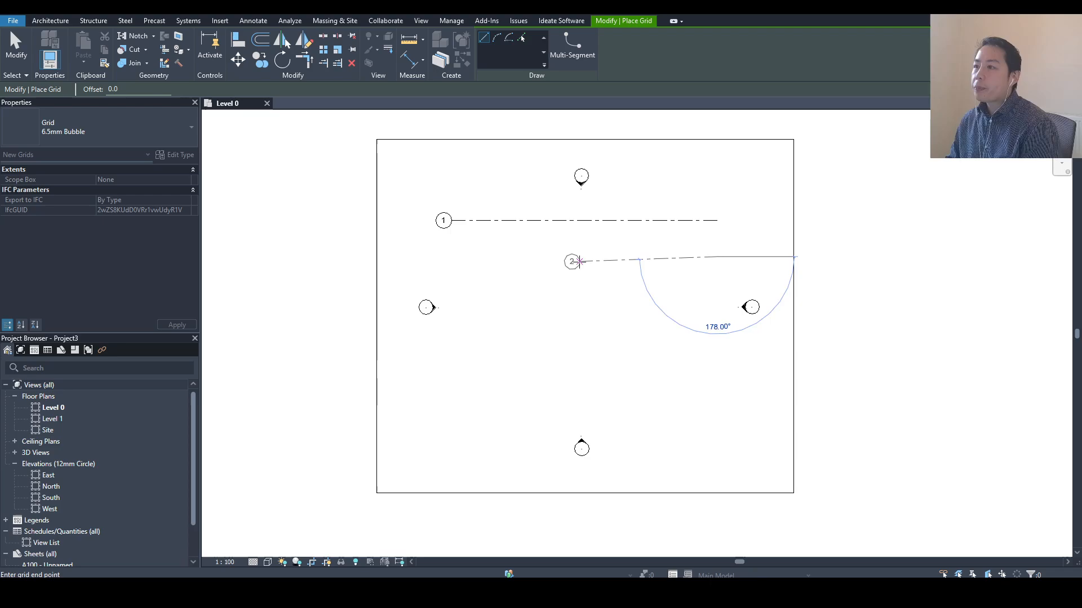
pyautogui.click(451, 257)
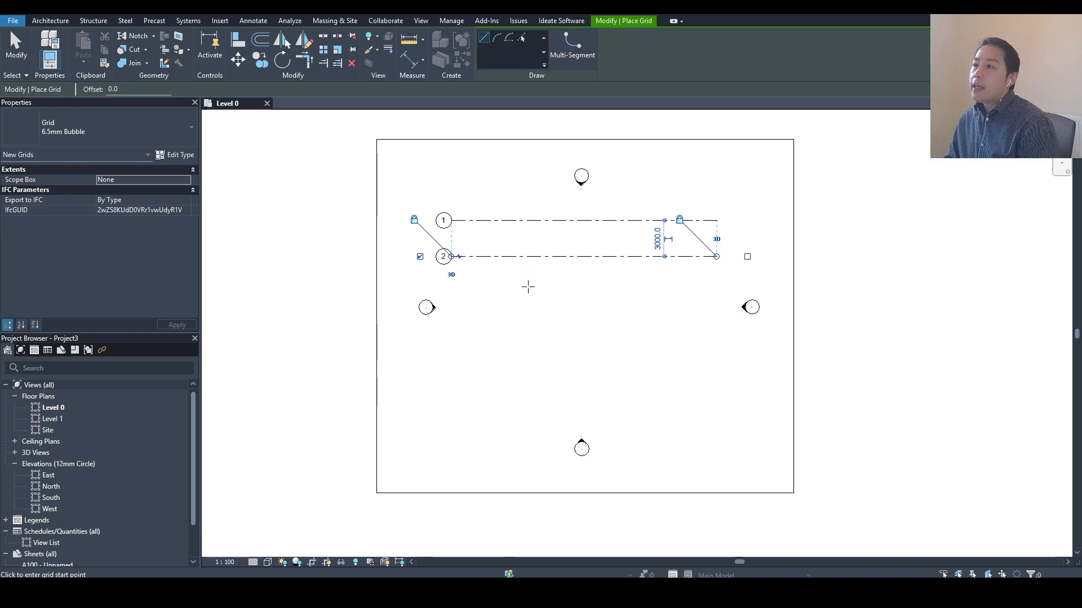
pyautogui.click(703, 305)
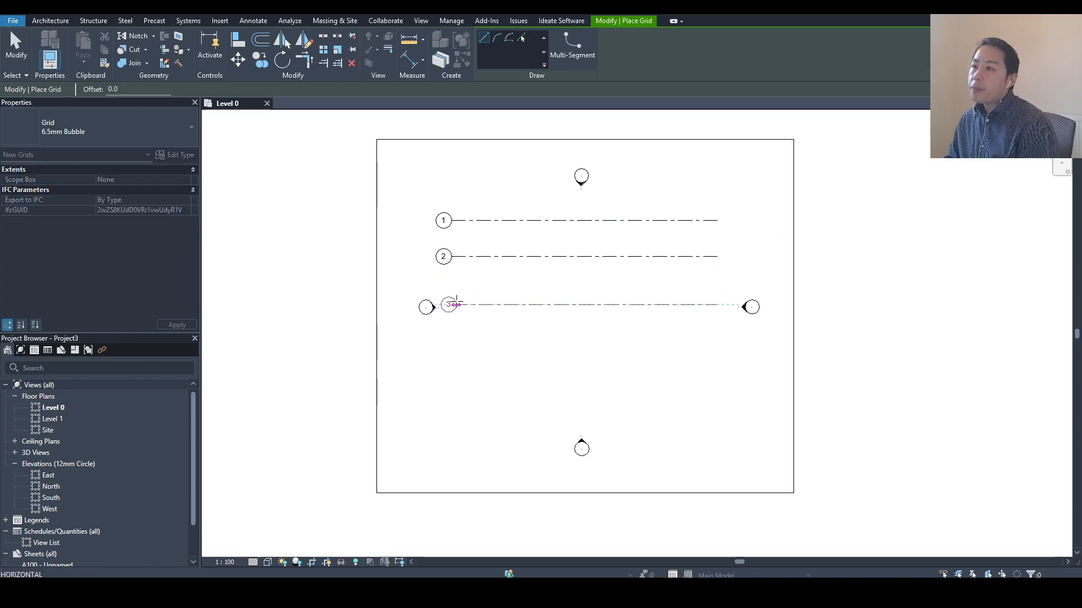
pyautogui.click(450, 304)
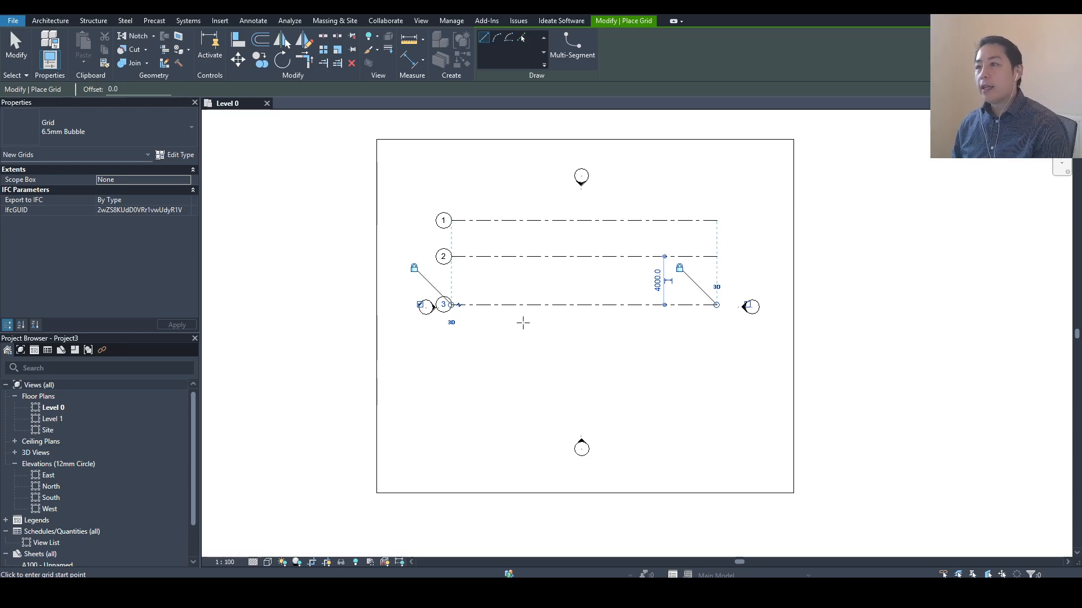
pyautogui.moveTo(525, 282); pyautogui.dragTo(526, 291, button='middle')
pyautogui.moveTo(525, 236); pyautogui.dragTo(532, 234, button='middle')
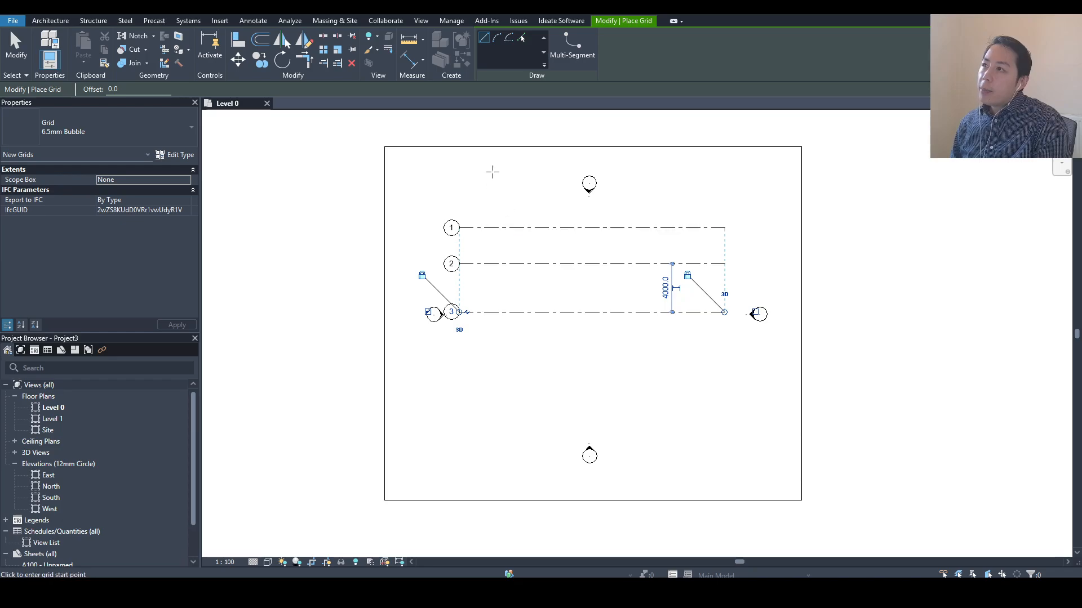
pyautogui.moveTo(513, 169); pyautogui.dragTo(514, 170, button='middle')
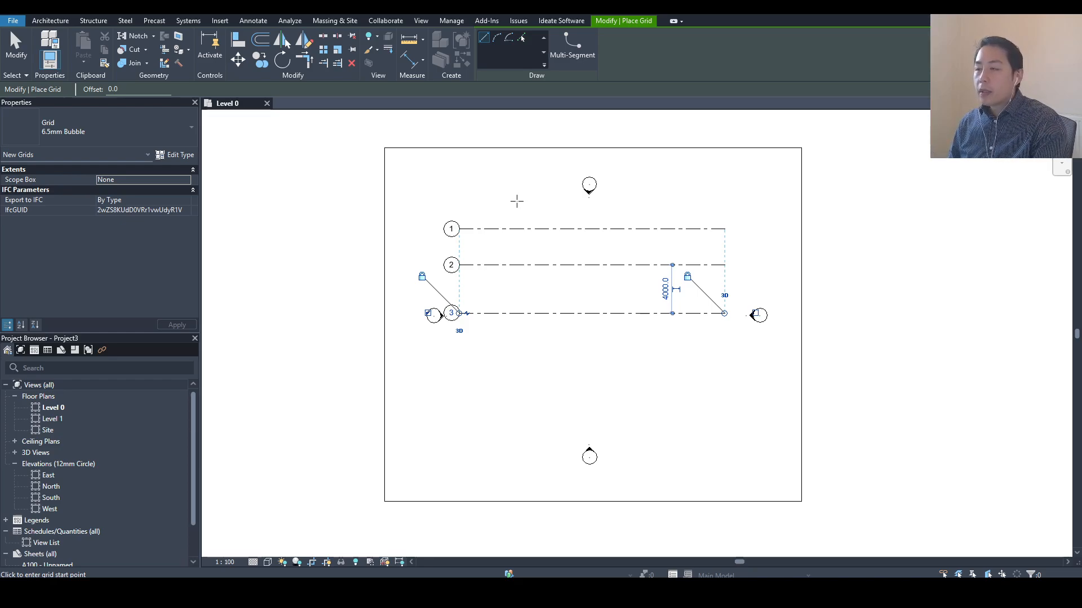
pyautogui.press('Escape')
pyautogui.press('Escape')
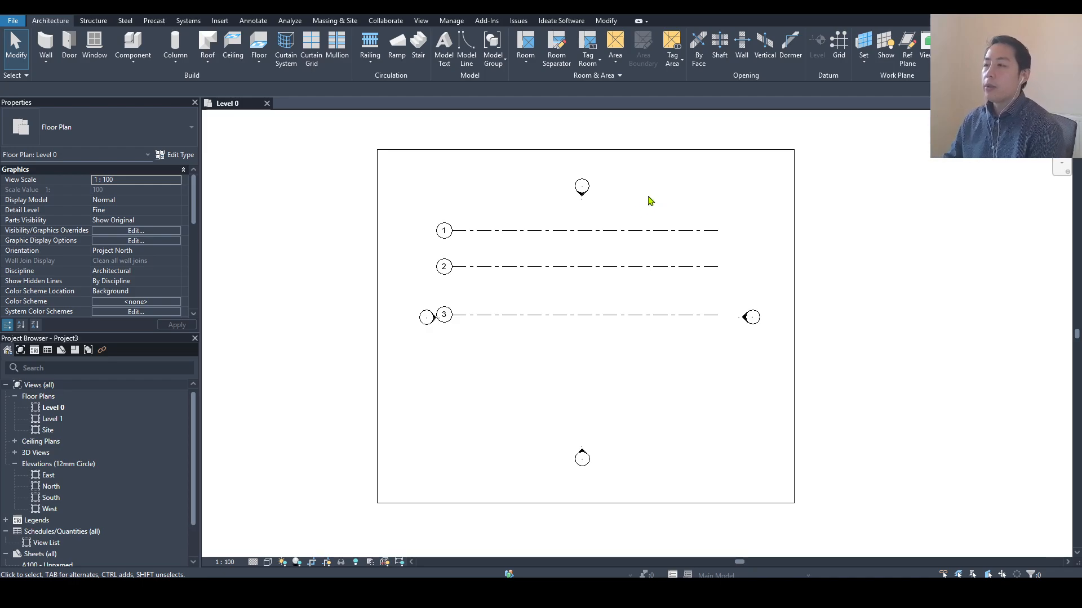
# Step: Add a horizontal grid line 1000 mm below grid 3 by picking that grid with an offset of 1000
pyautogui.scroll(1, 647, 229)
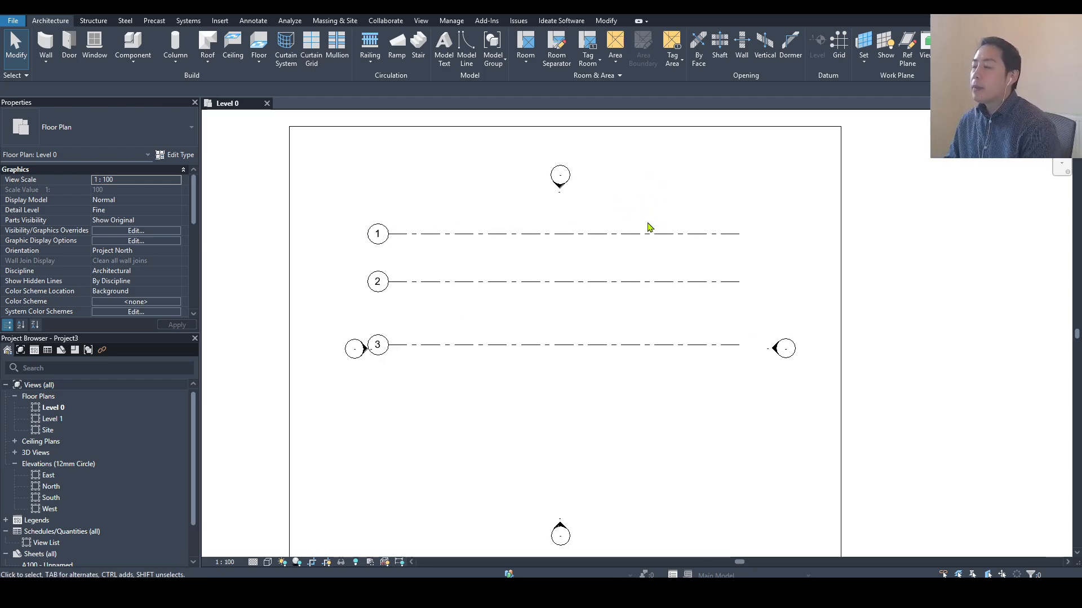
pyautogui.moveTo(648, 229); pyautogui.dragTo(676, 211, button='middle')
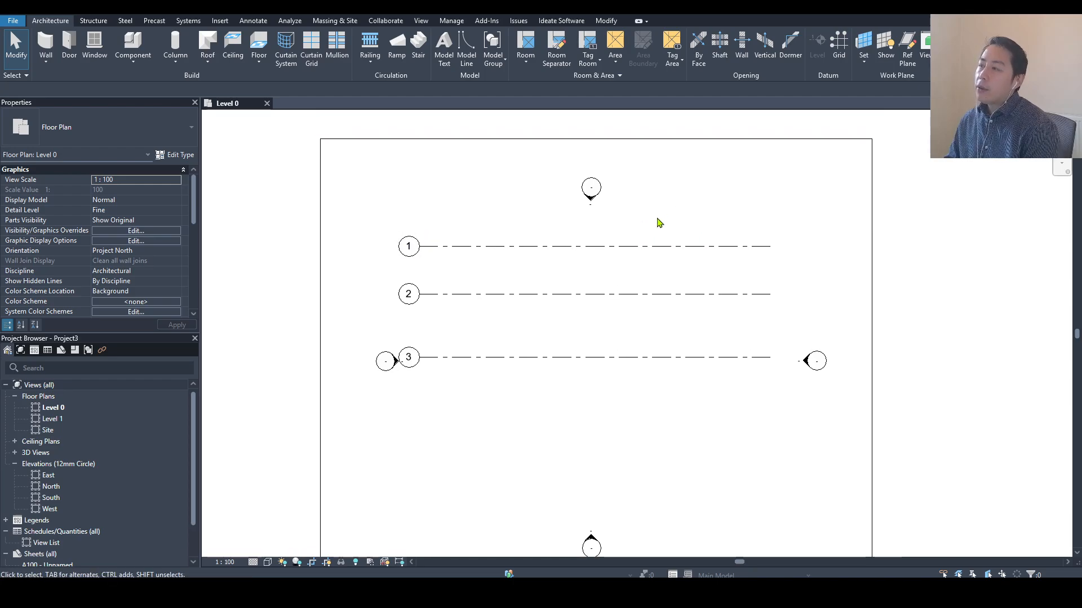
pyautogui.click(839, 44)
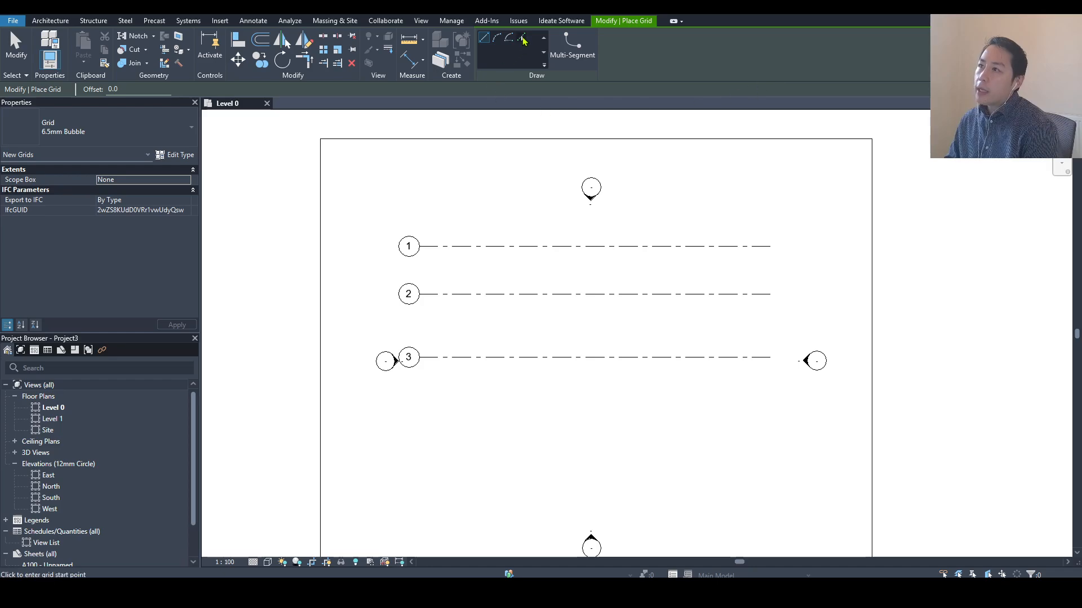
pyautogui.click(522, 38)
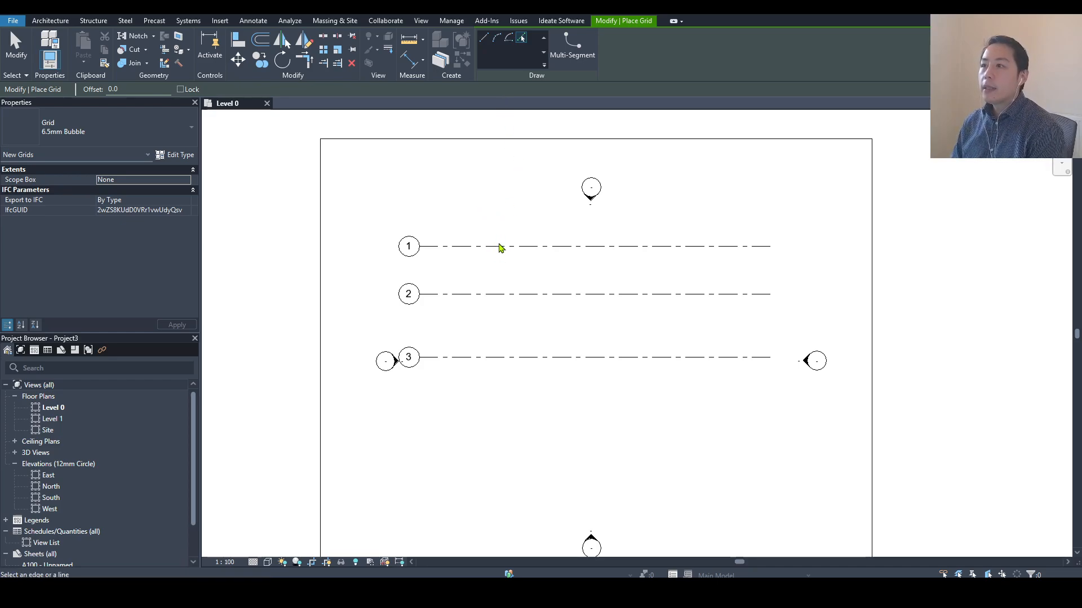
pyautogui.scroll(1, 488, 297)
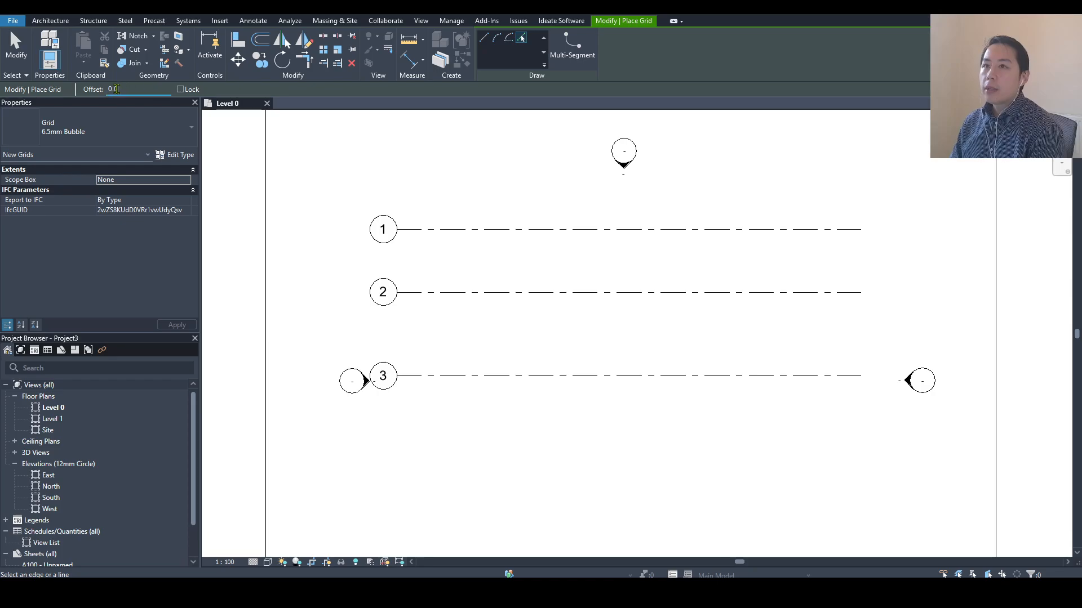
pyautogui.click(115, 89)
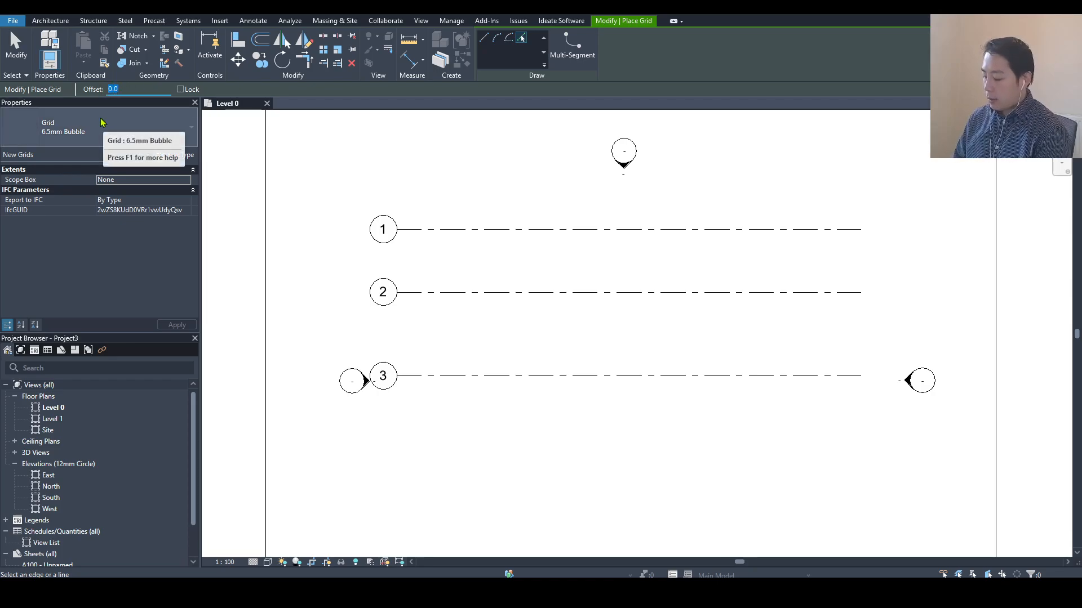
pyautogui.write('1000')
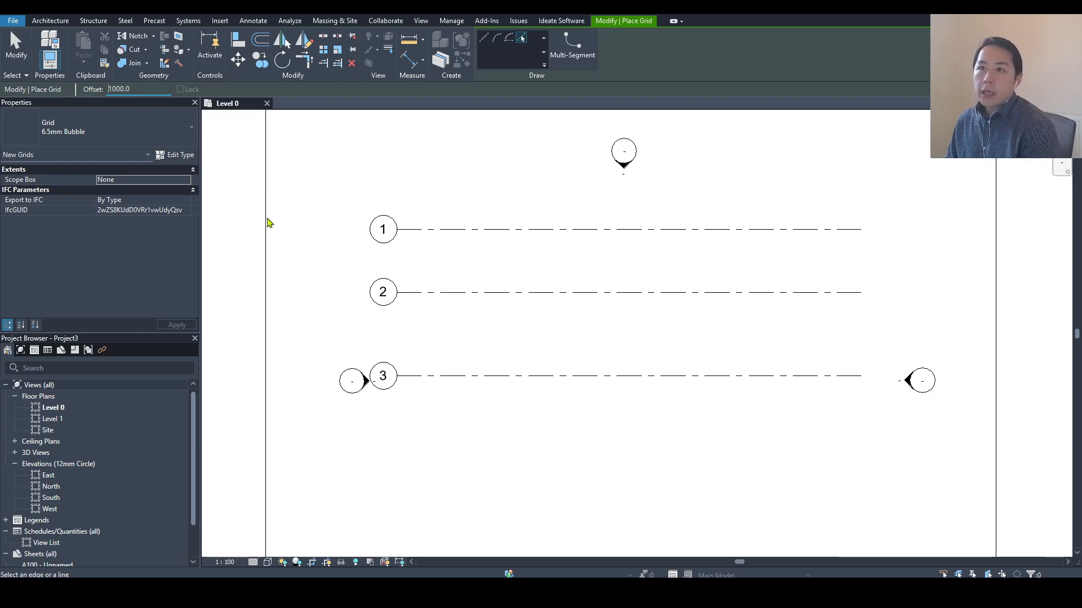
pyautogui.click(481, 381)
pyautogui.scroll(3, 481, 382)
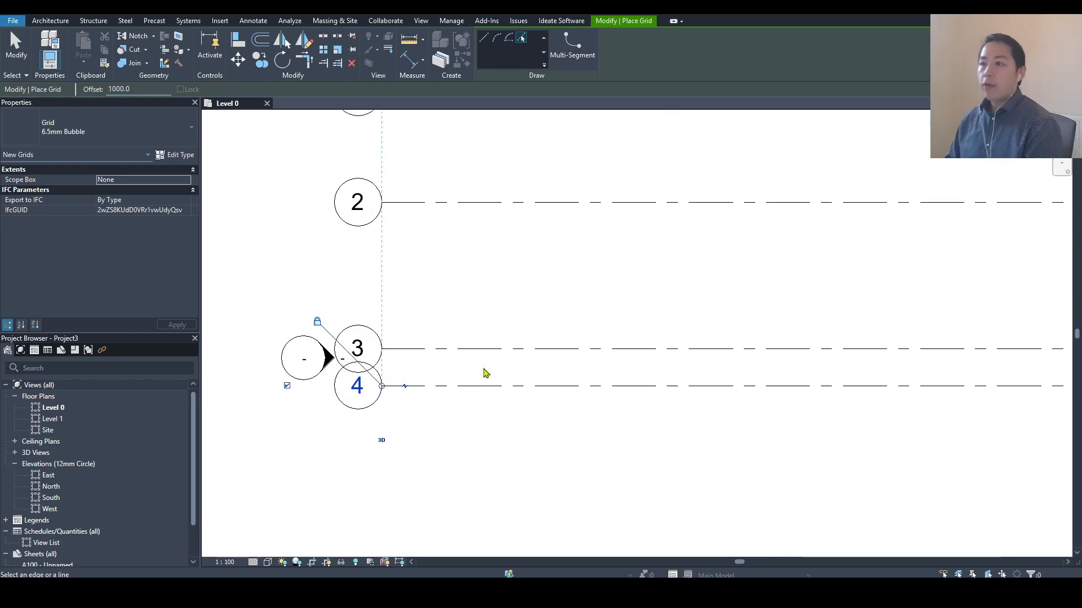
pyautogui.scroll(-4, 433, 372)
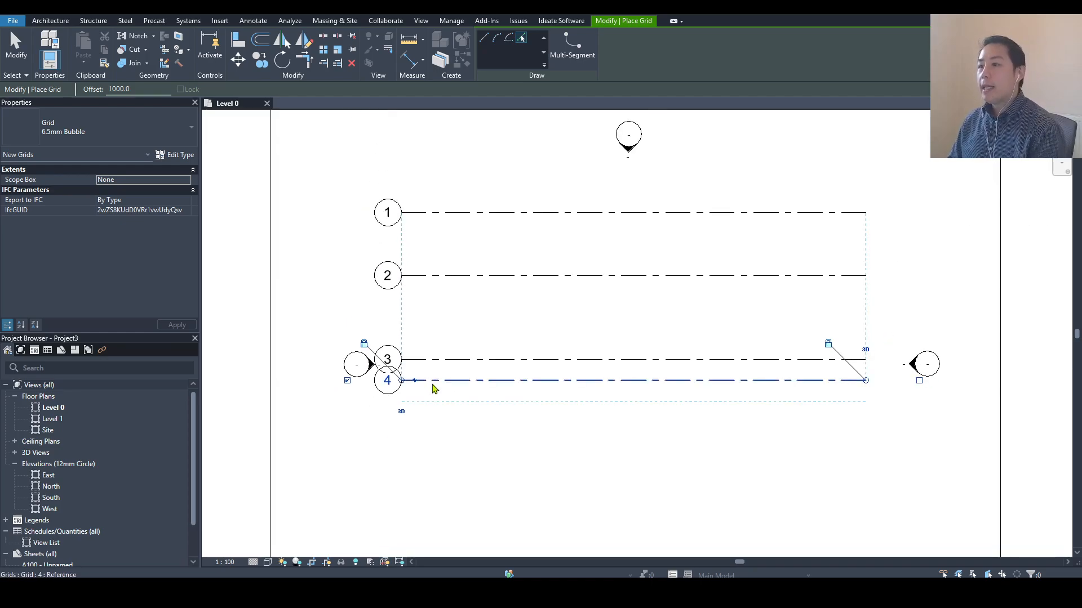
pyautogui.scroll(3, 401, 394)
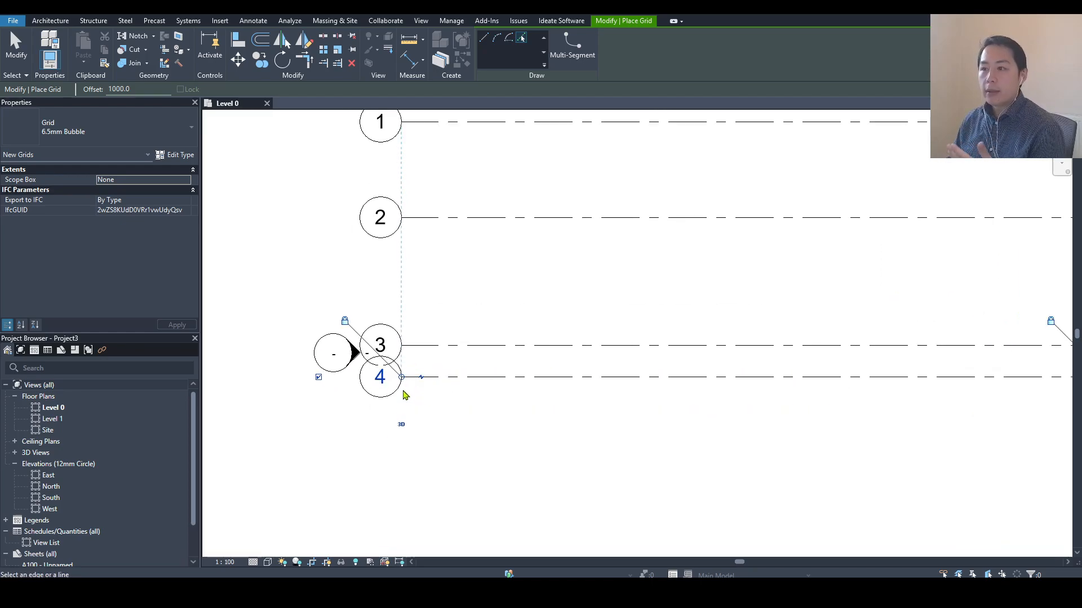
pyautogui.scroll(-1, 417, 393)
pyautogui.scroll(-2, 419, 394)
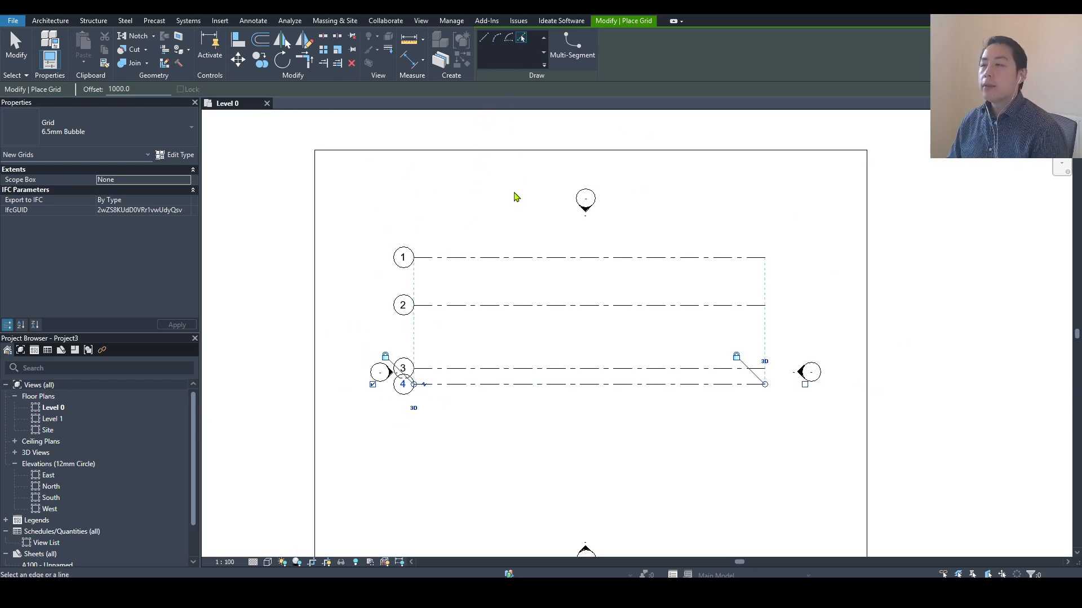
# Step: Draw a vertical grid line upward across the bubble ends of the four horizontal grids, keeping the 1000 offset
pyautogui.moveTo(514, 198); pyautogui.dragTo(491, 193, button='middle')
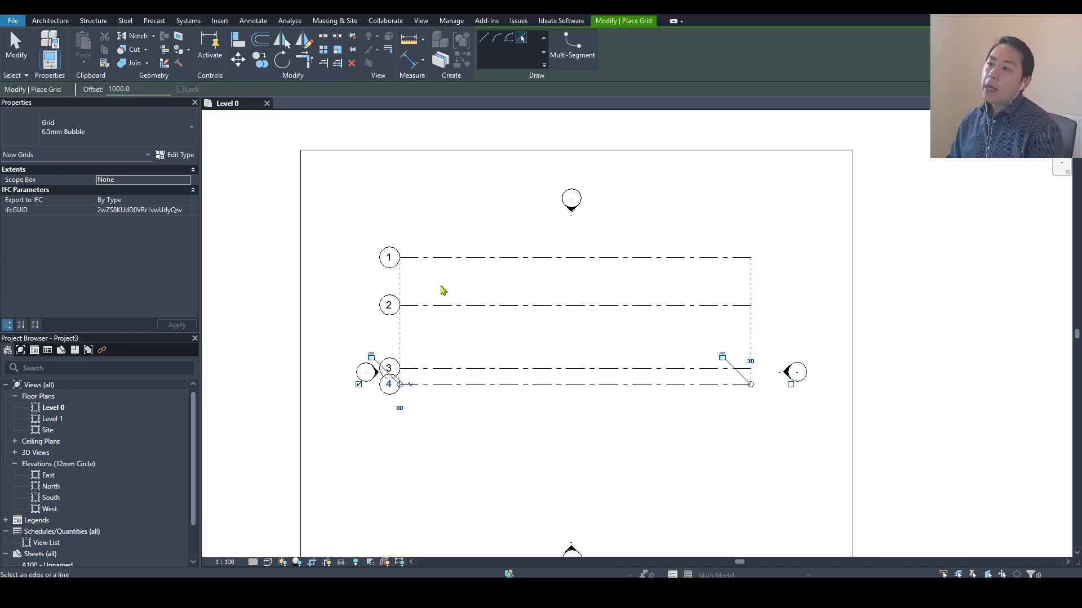
pyautogui.moveTo(504, 226); pyautogui.dragTo(496, 233, button='middle')
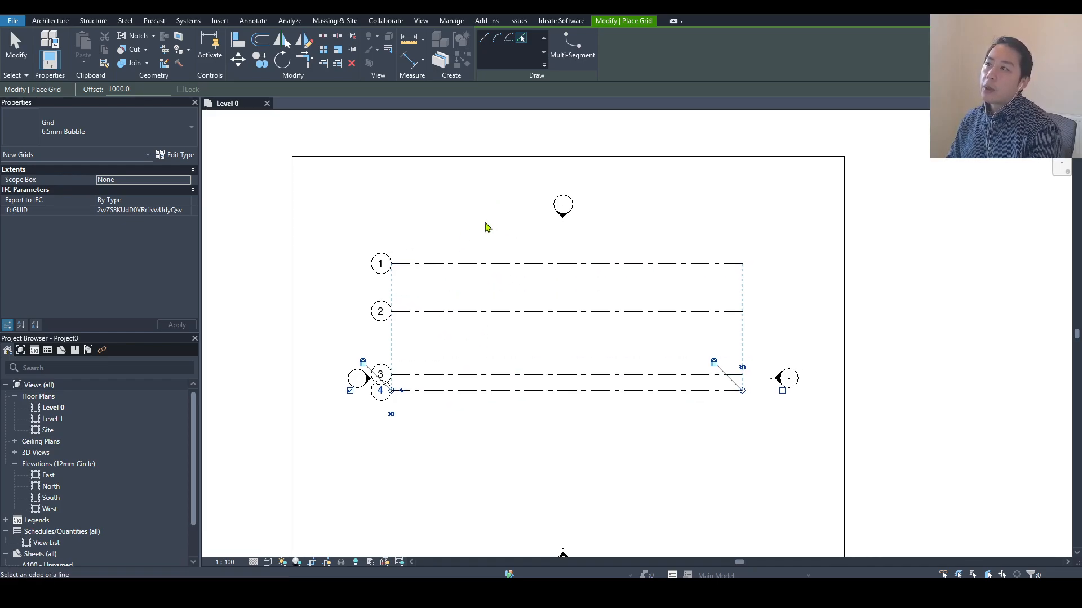
pyautogui.click(487, 39)
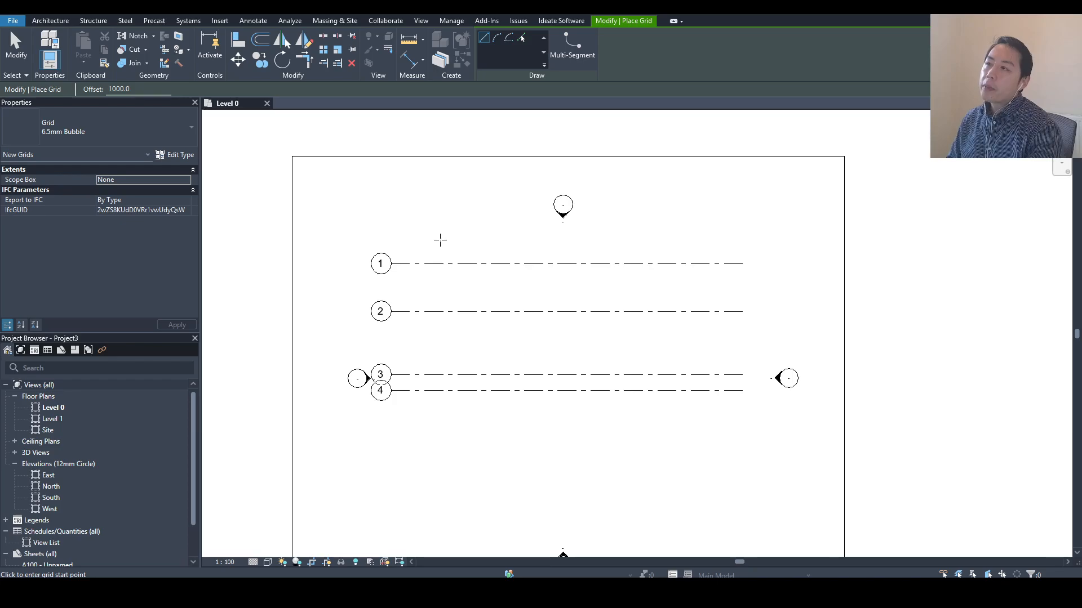
pyautogui.moveTo(440, 240); pyautogui.dragTo(454, 213, button='middle')
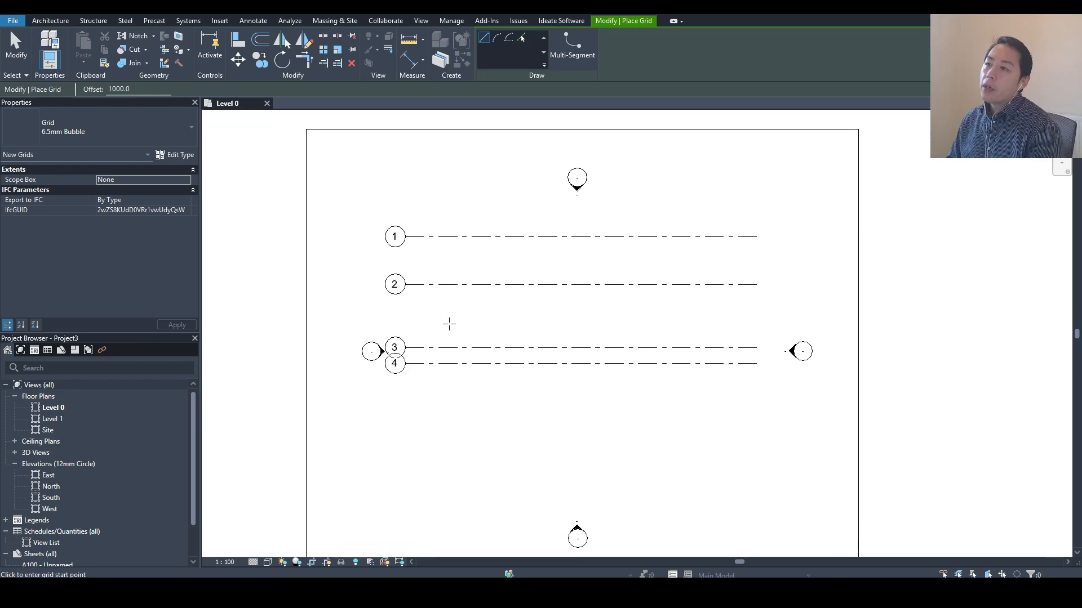
pyautogui.click(429, 395)
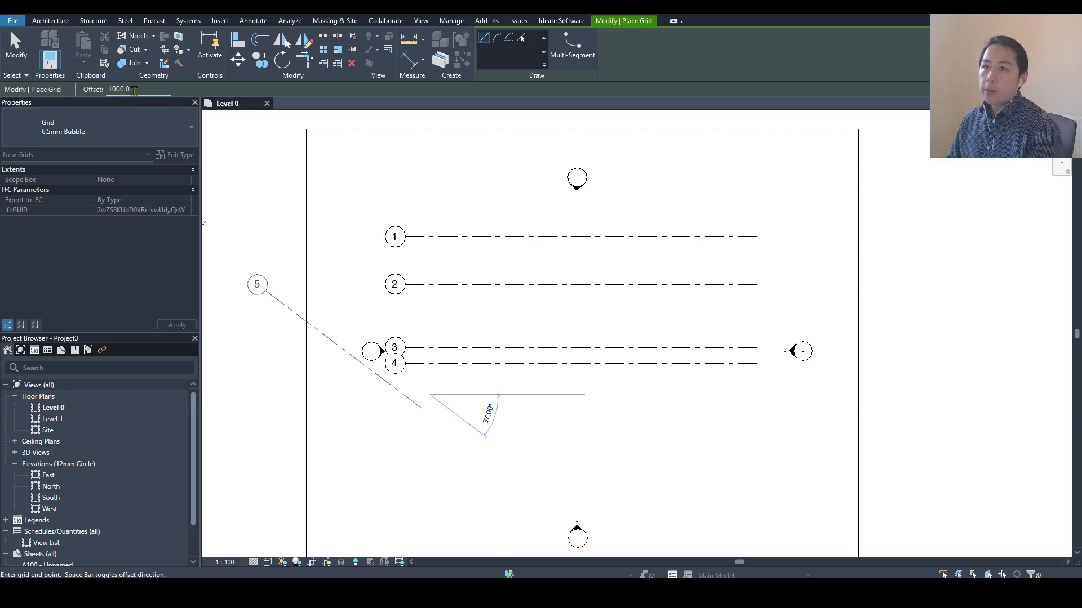
pyautogui.click(430, 216)
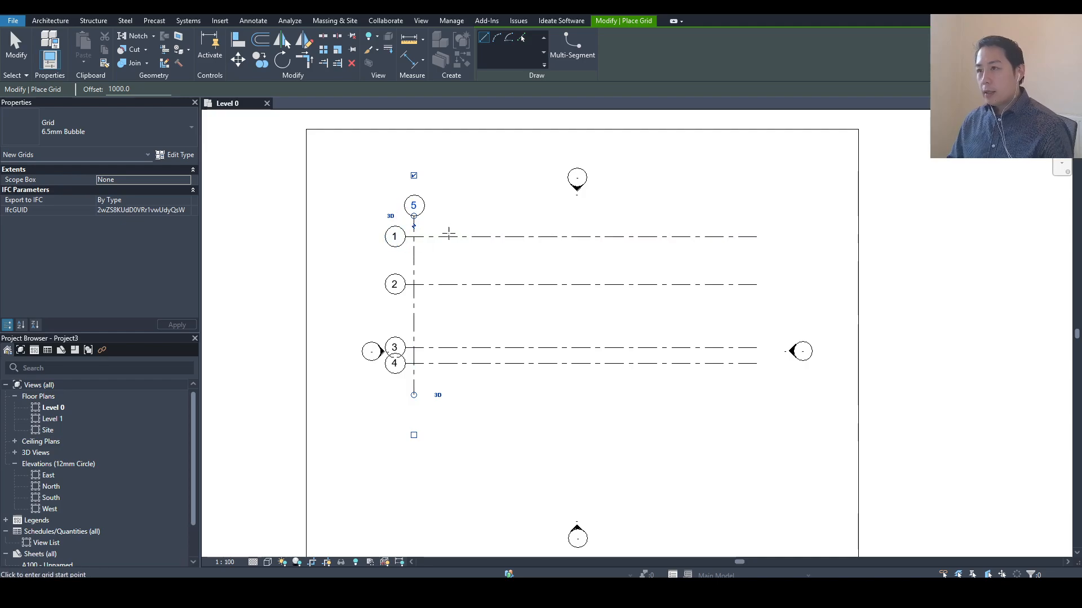
pyautogui.scroll(2, 428, 219)
pyautogui.scroll(-3, 445, 225)
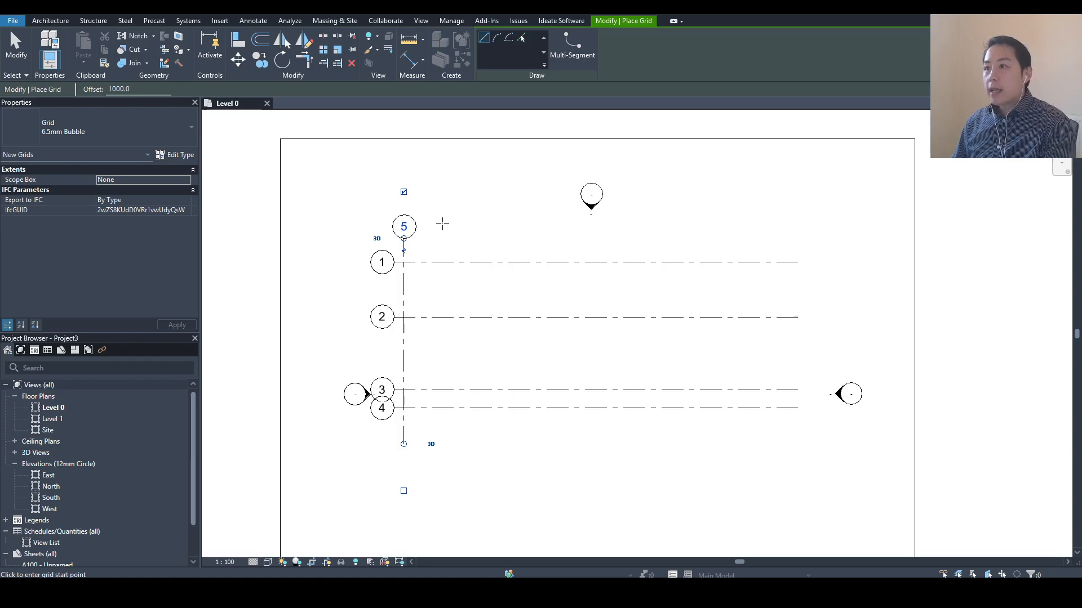
pyautogui.press('Escape')
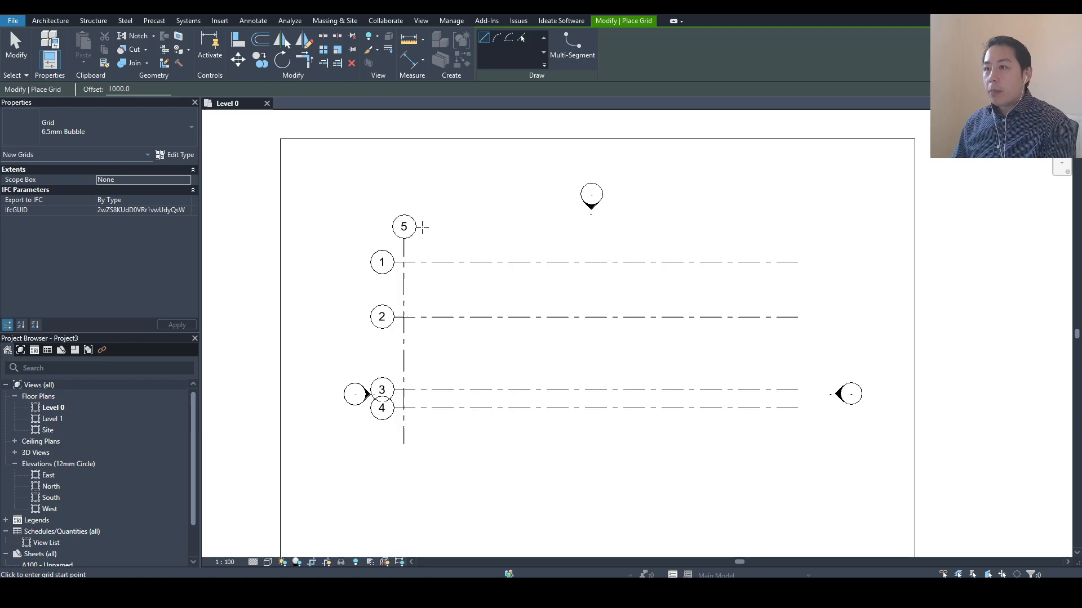
# Step: Rename the vertical grid 5 as A
pyautogui.press('Escape')
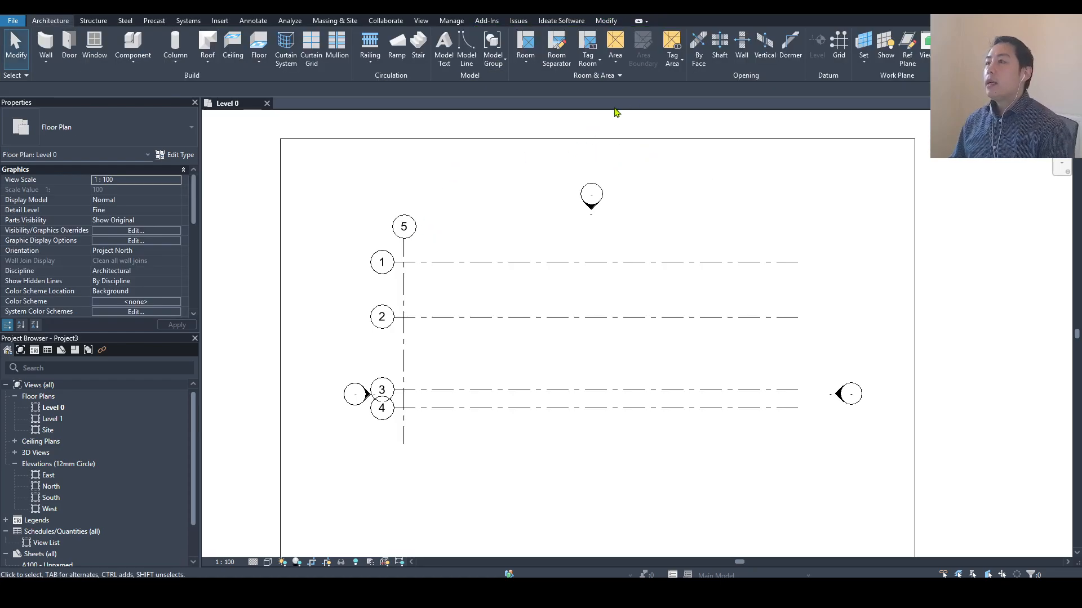
pyautogui.scroll(2, 390, 235)
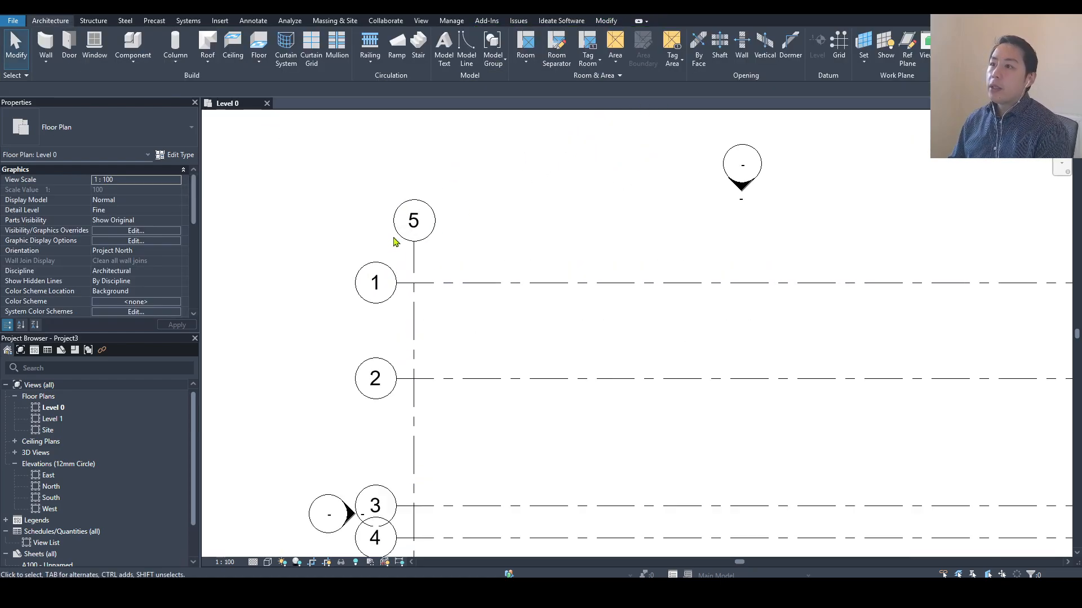
pyautogui.click(413, 226)
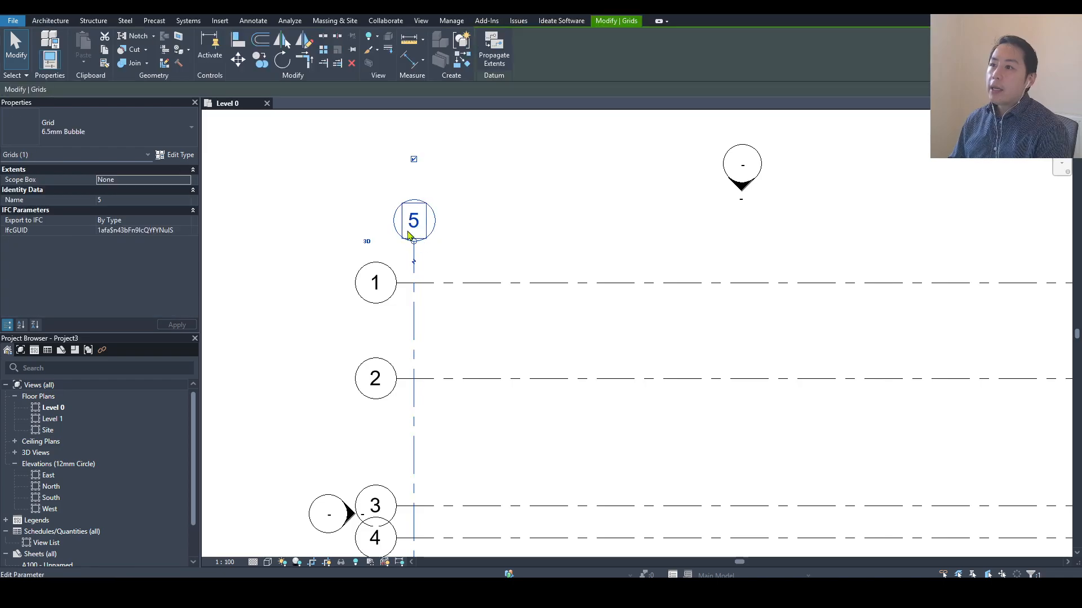
pyautogui.click(413, 226)
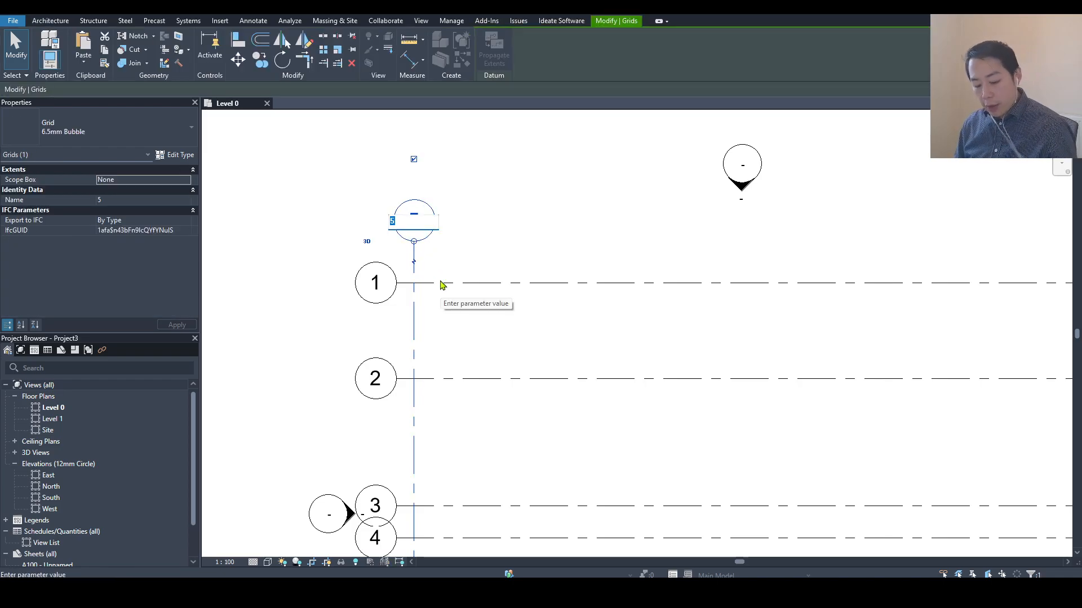
pyautogui.write('A')
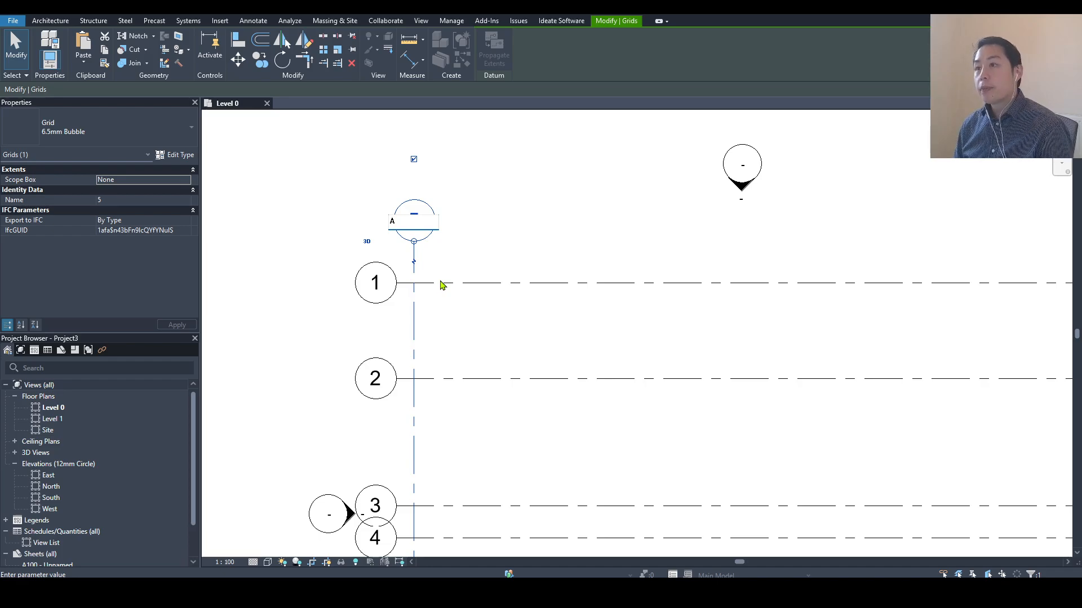
pyautogui.press('Return')
pyautogui.scroll(-2, 484, 258)
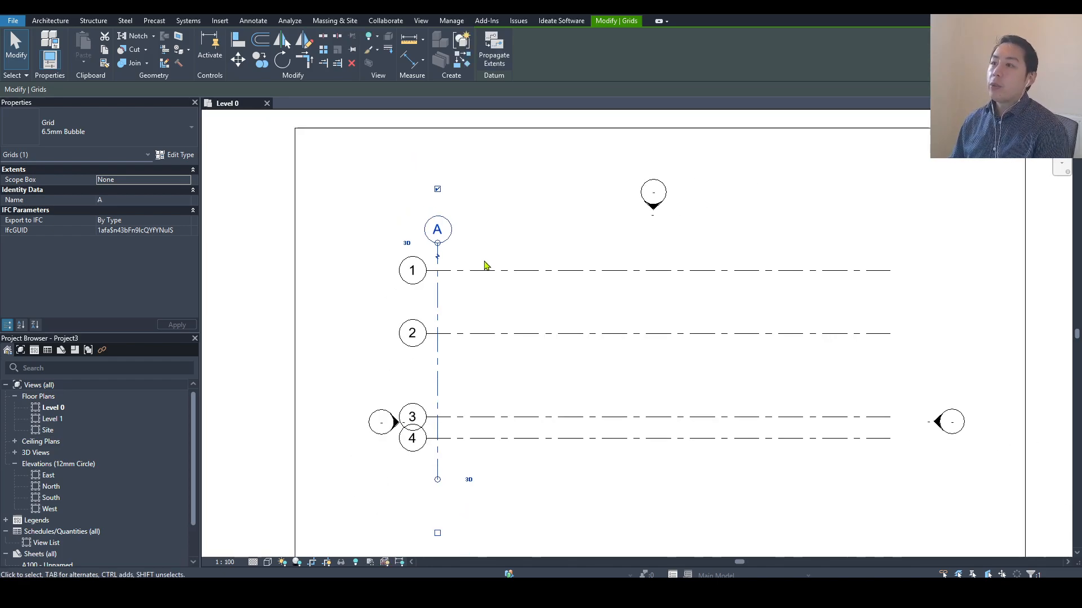
# Step: Move grid A to the right so it crosses the horizontal grid lines clear of their bubbles
pyautogui.moveTo(487, 277); pyautogui.dragTo(477, 277, button='middle')
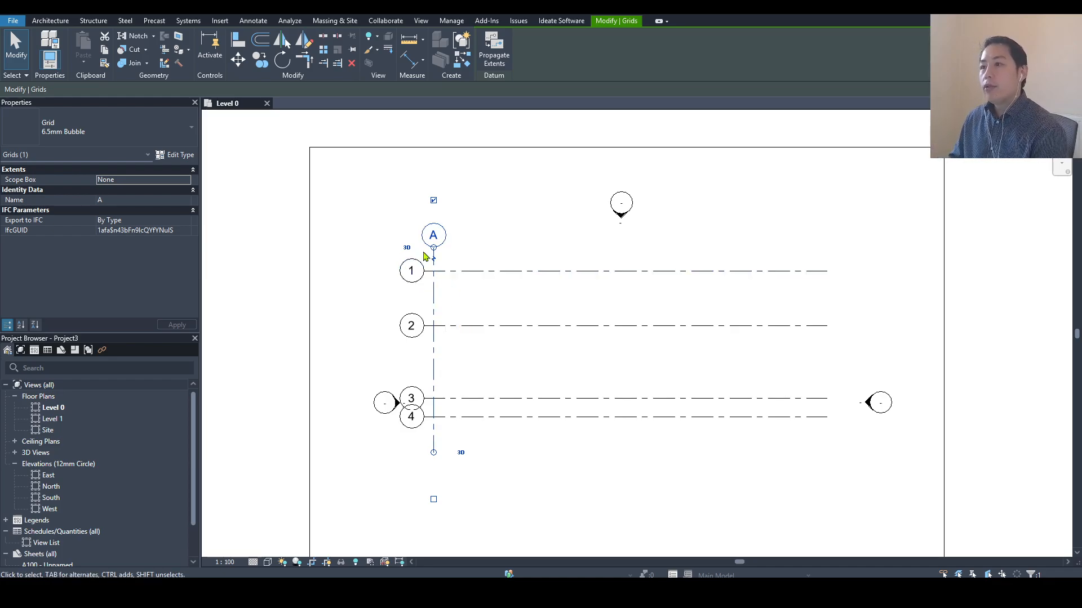
pyautogui.scroll(1, 433, 297)
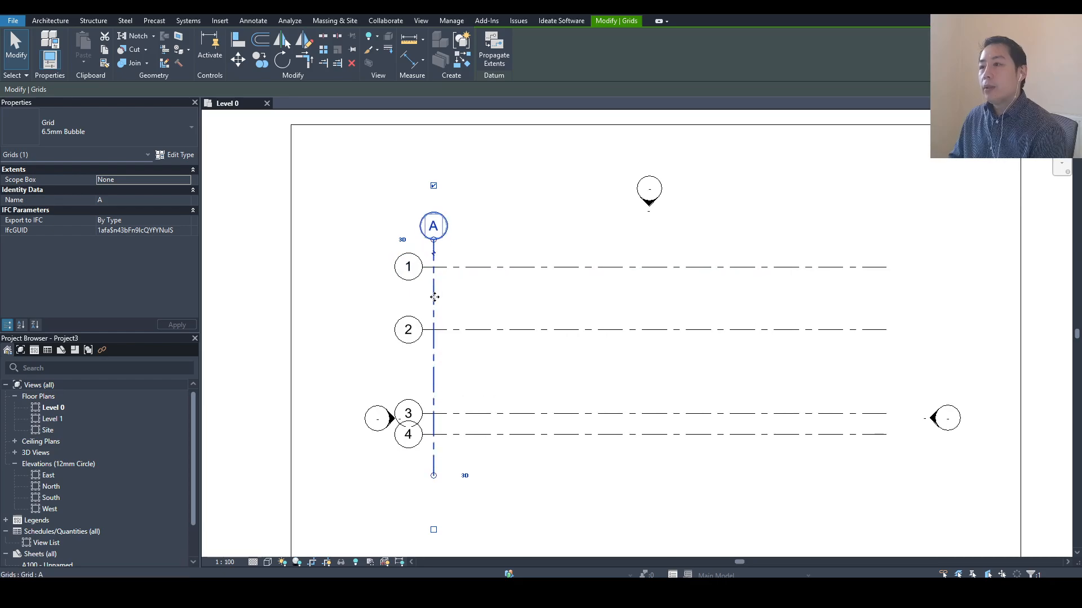
pyautogui.moveTo(433, 297); pyautogui.dragTo(491, 297)
pyautogui.click(546, 299)
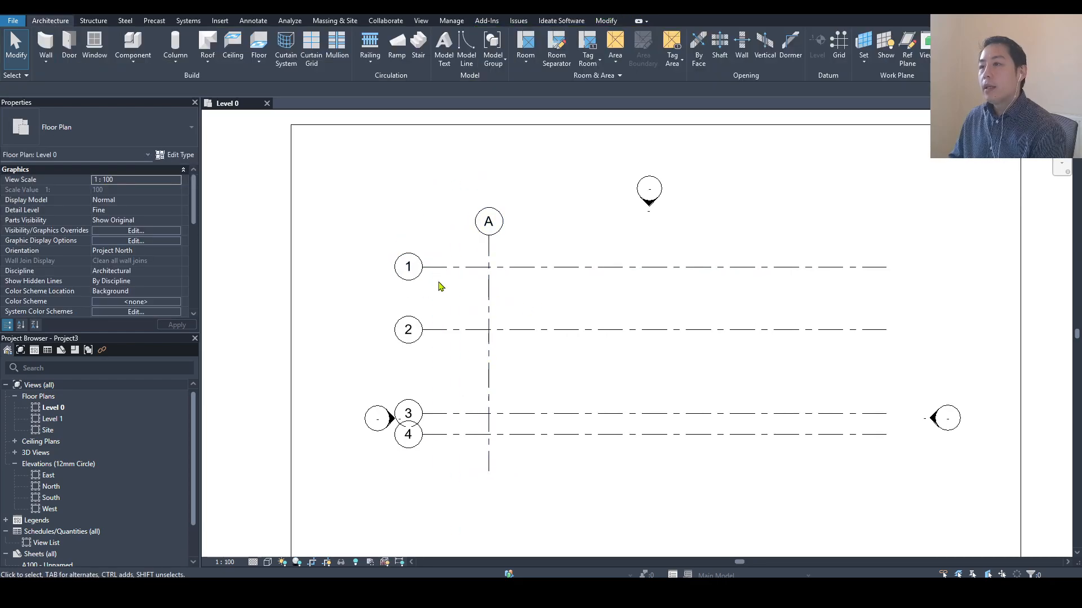
pyautogui.moveTo(539, 297); pyautogui.dragTo(492, 295, button='middle')
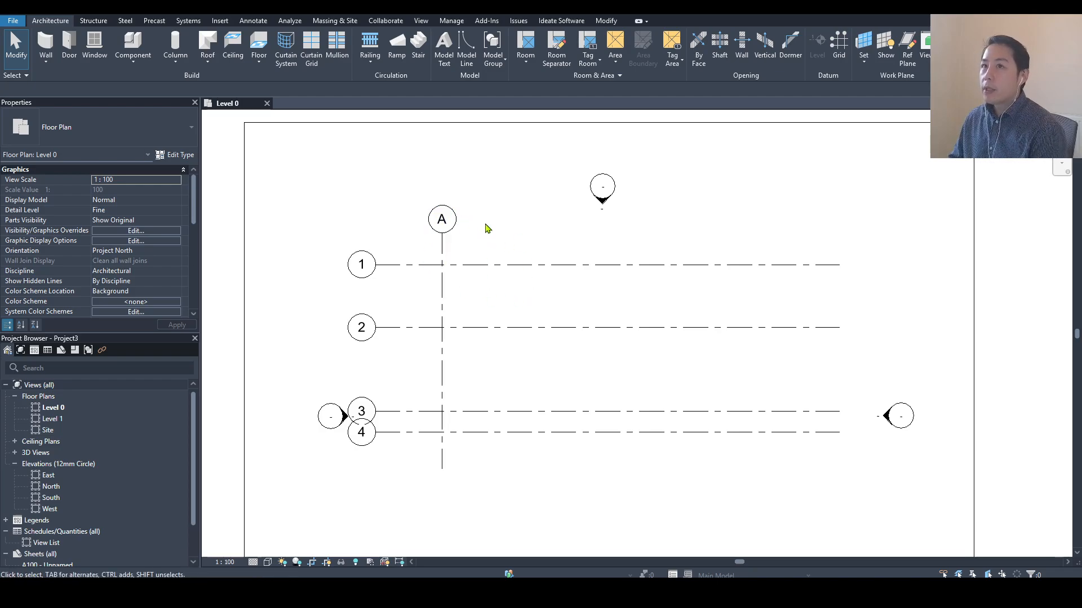
# Step: Draw two vertical grid lines upward to the right of grid A, spaced about 4000 and 4100 mm apart, aligned with its ends
pyautogui.click(839, 49)
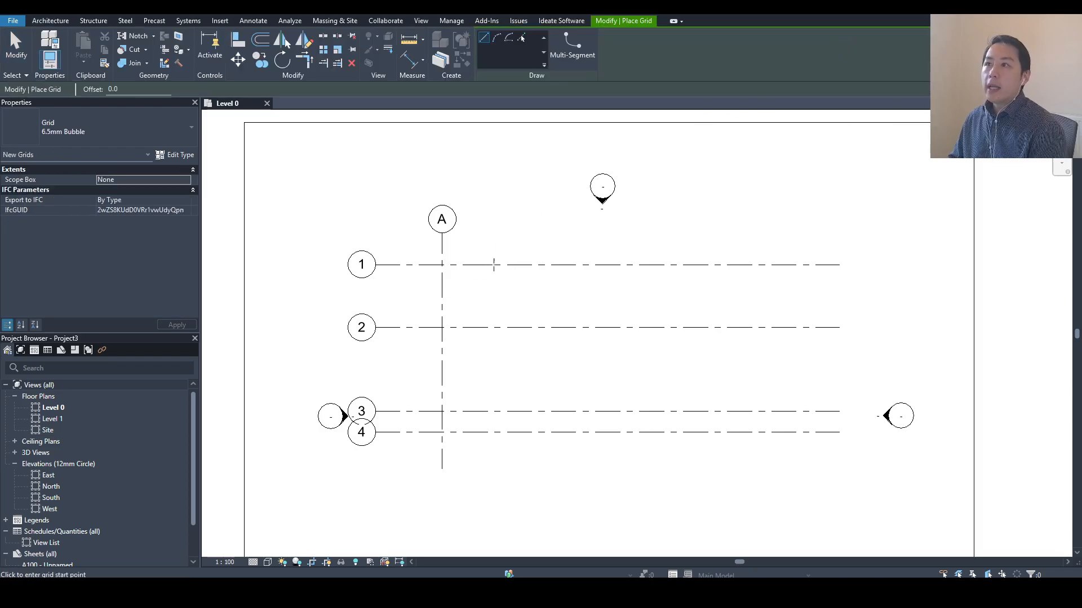
pyautogui.click(524, 469)
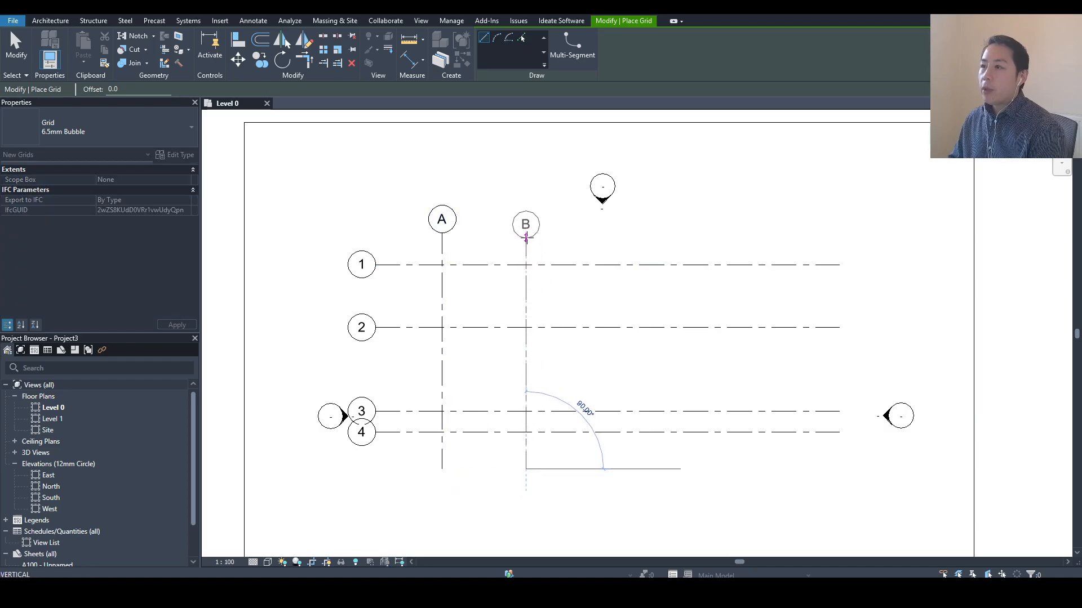
pyautogui.click(525, 233)
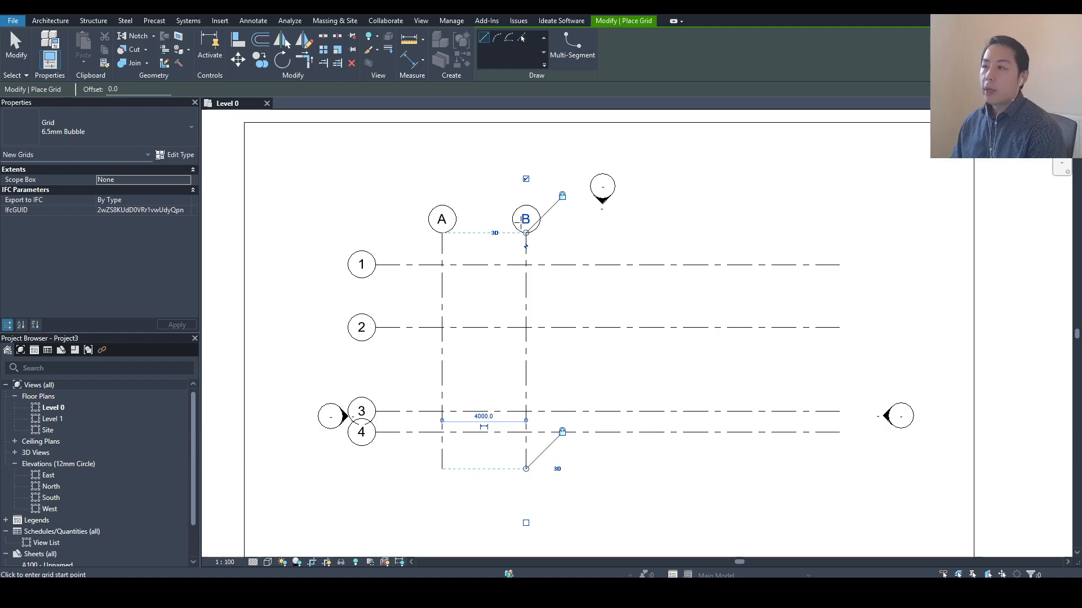
pyautogui.click(613, 469)
pyautogui.click(612, 232)
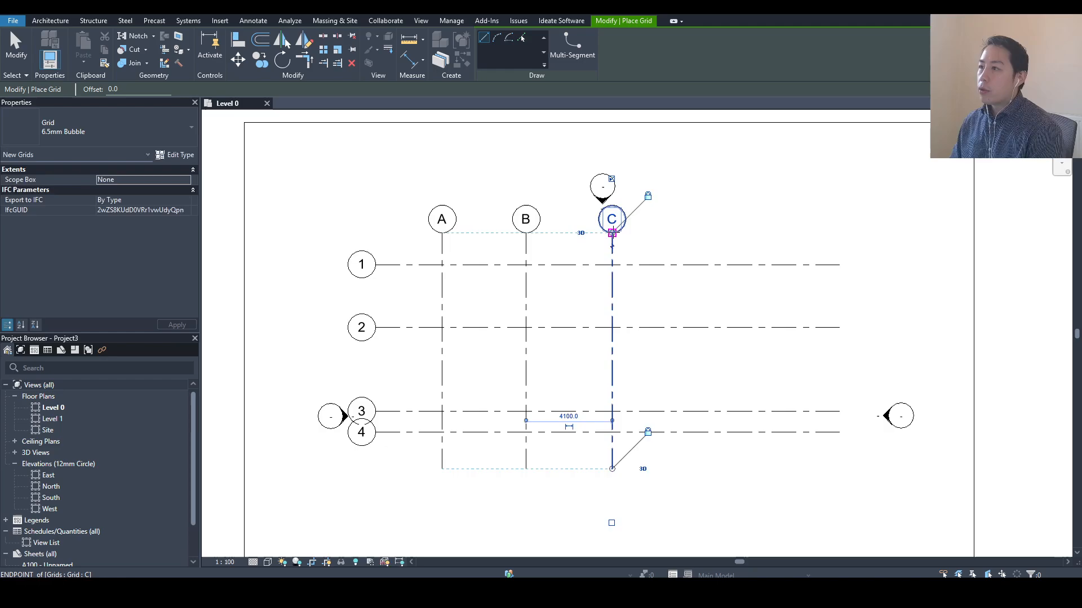
# Step: Draw two more vertical grid lines to the right of grid C, aligned with the ends of the existing vertical grids
pyautogui.click(699, 469)
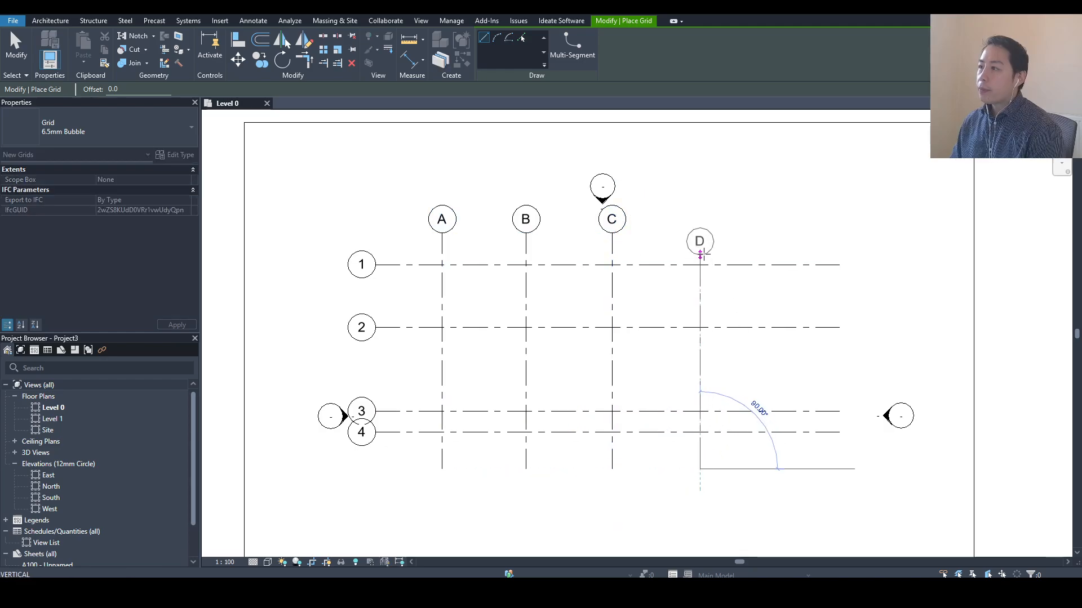
pyautogui.click(701, 237)
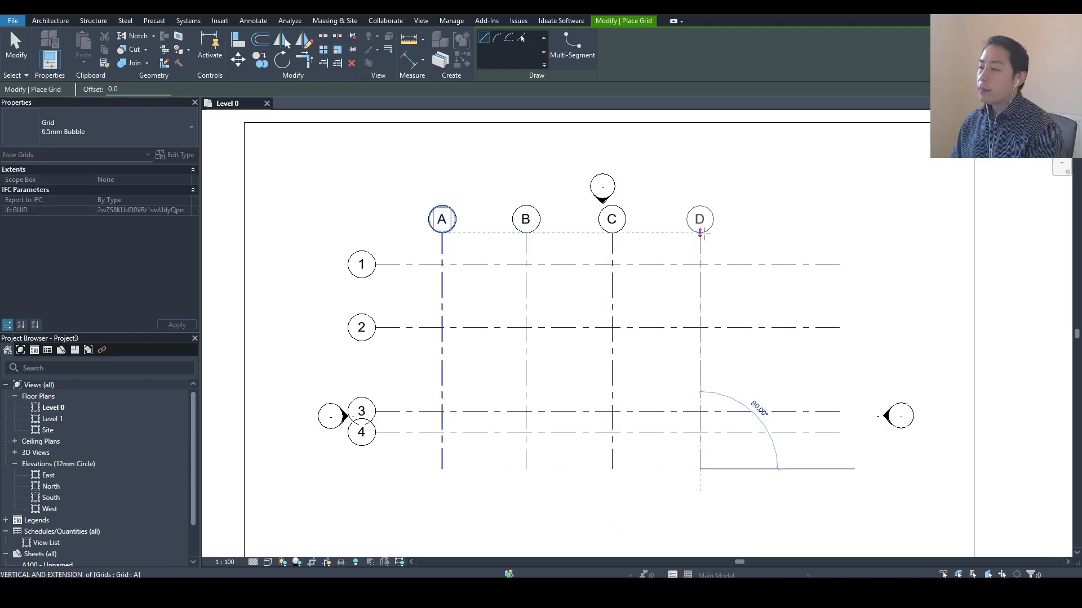
pyautogui.click(779, 468)
pyautogui.click(780, 233)
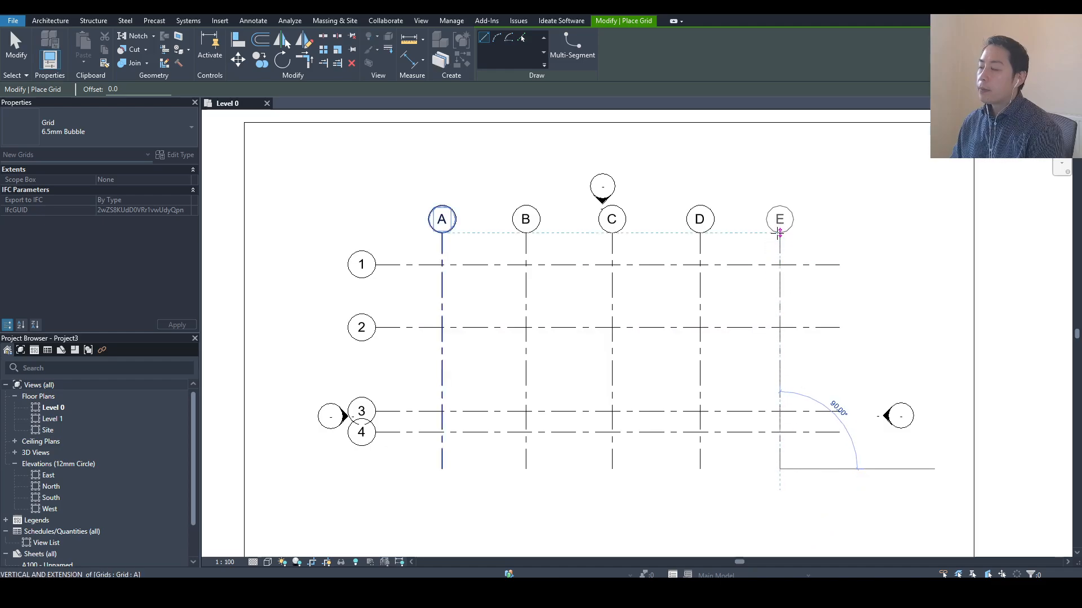